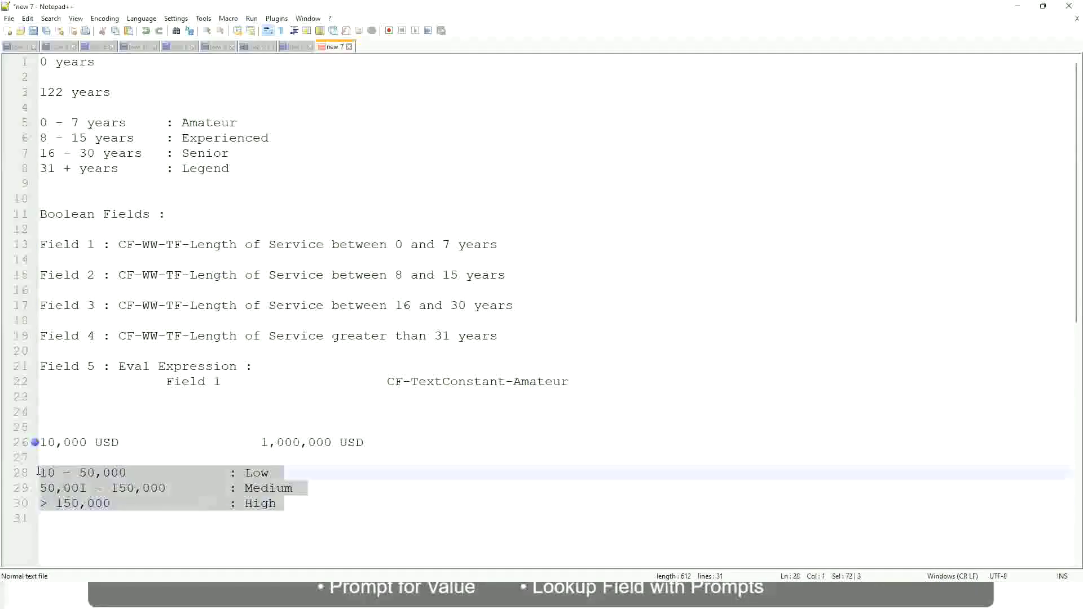
# Replace lines 25–30 with 'If the First name starts with : A - G : A Listers'.
pyautogui.click(157, 503)
pyautogui.moveTo(300, 504); pyautogui.dragTo(18, 437)
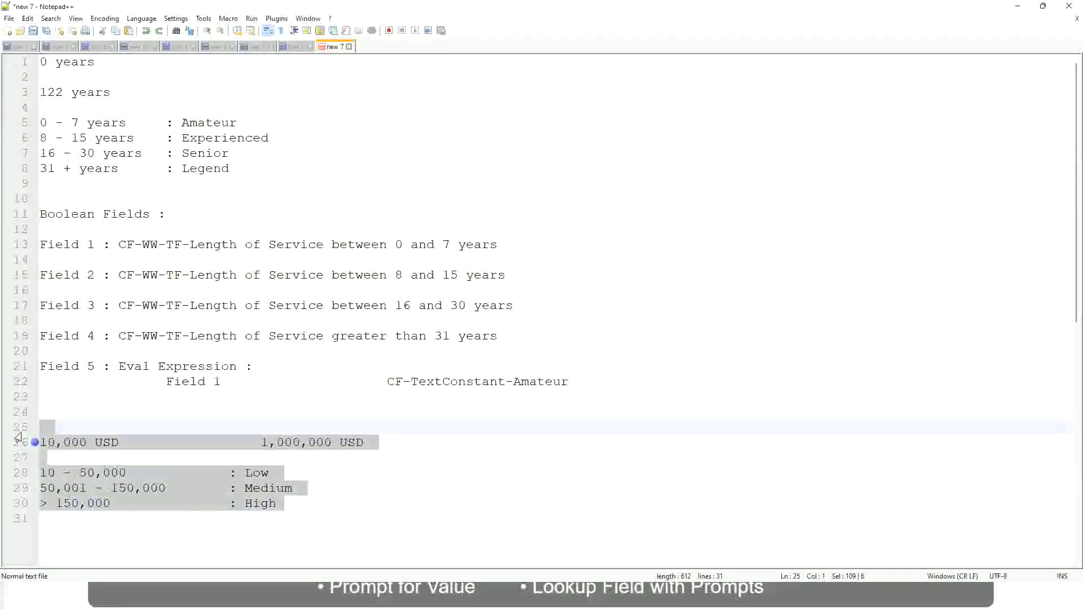
pyautogui.write('If the Fir')
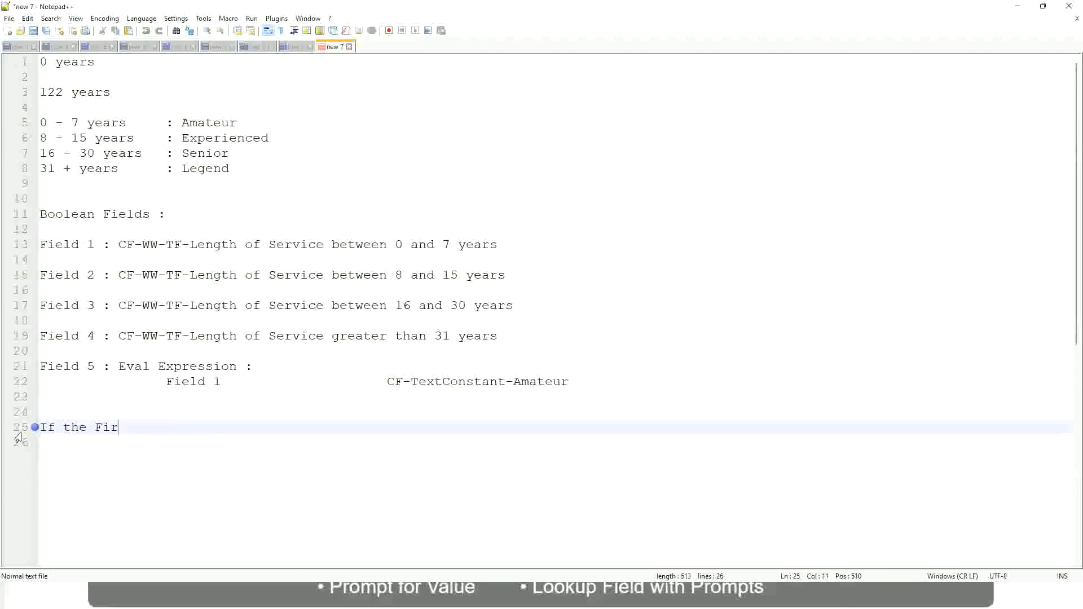
pyautogui.write('st name starts wi')
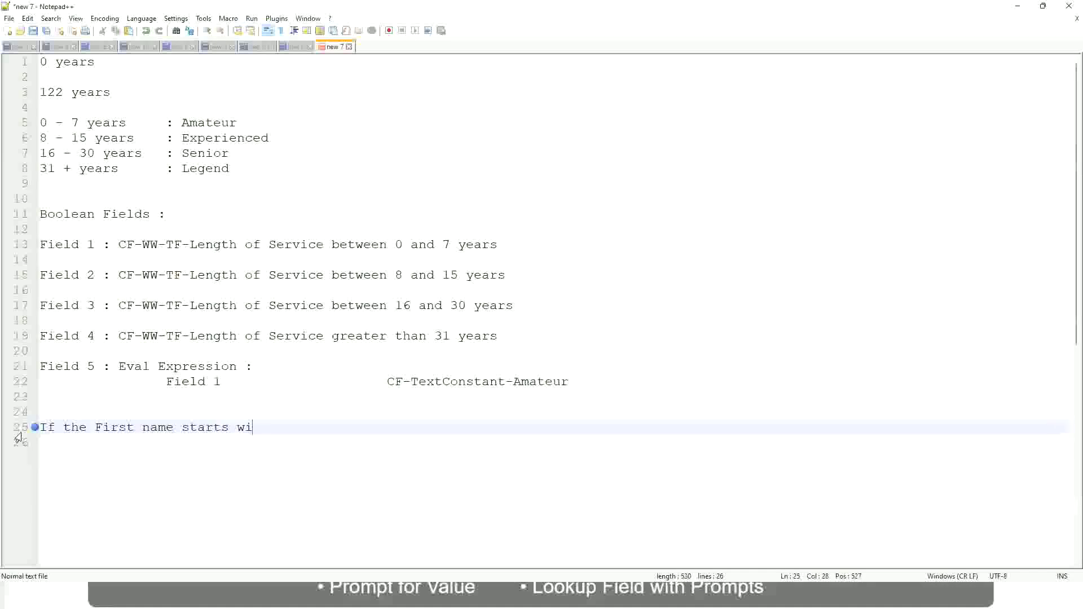
pyautogui.write('th : A - G')
pyautogui.write(':')
pyautogui.press('Tab')
pyautogui.write('A lI')
pyautogui.press('BackSpace')
pyautogui.press('BackSpace')
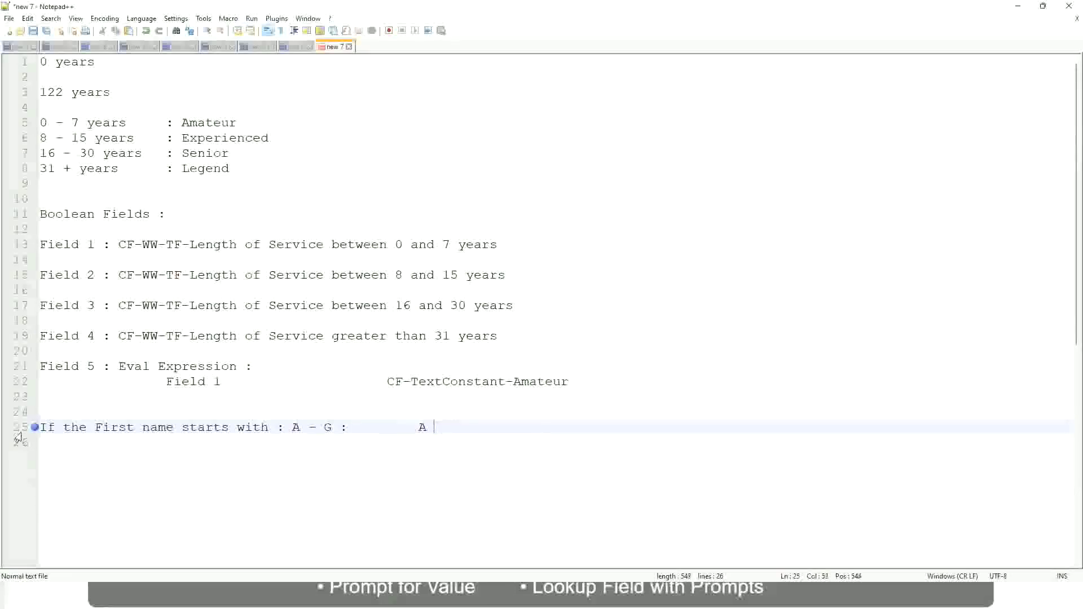
pyautogui.write('Listers')
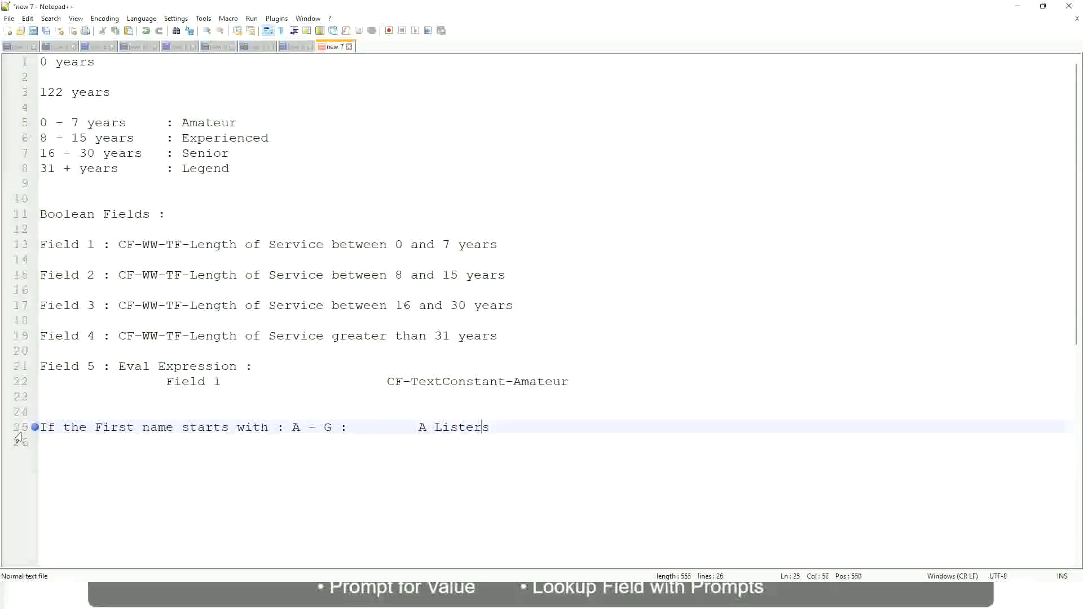
# Wrap the A Listers label in quotes and start a new empty line 26.
pyautogui.press('Left')
pyautogui.press('Left')
pyautogui.write('""')
pyautogui.press('Right')
pyautogui.press('Right')
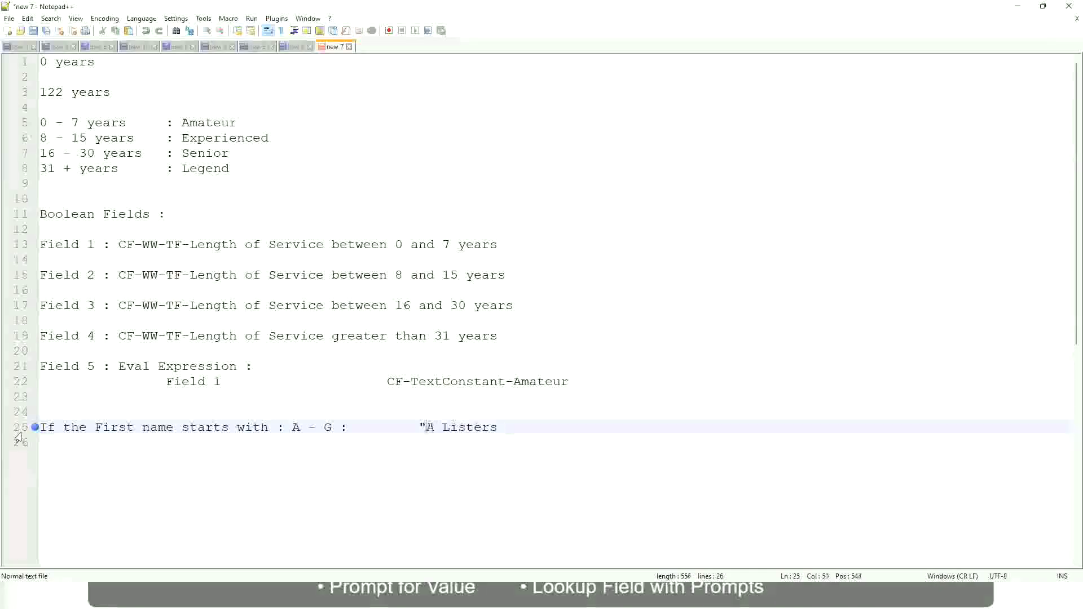
pyautogui.press('BackSpace')
pyautogui.press('Right')
pyautogui.press('Right')
pyautogui.press('Right')
pyautogui.press('Right')
pyautogui.press('Right')
pyautogui.press('Right')
pyautogui.press('Right')
pyautogui.press('Return')
pyautogui.press('BackSpace')
pyautogui.write('""')
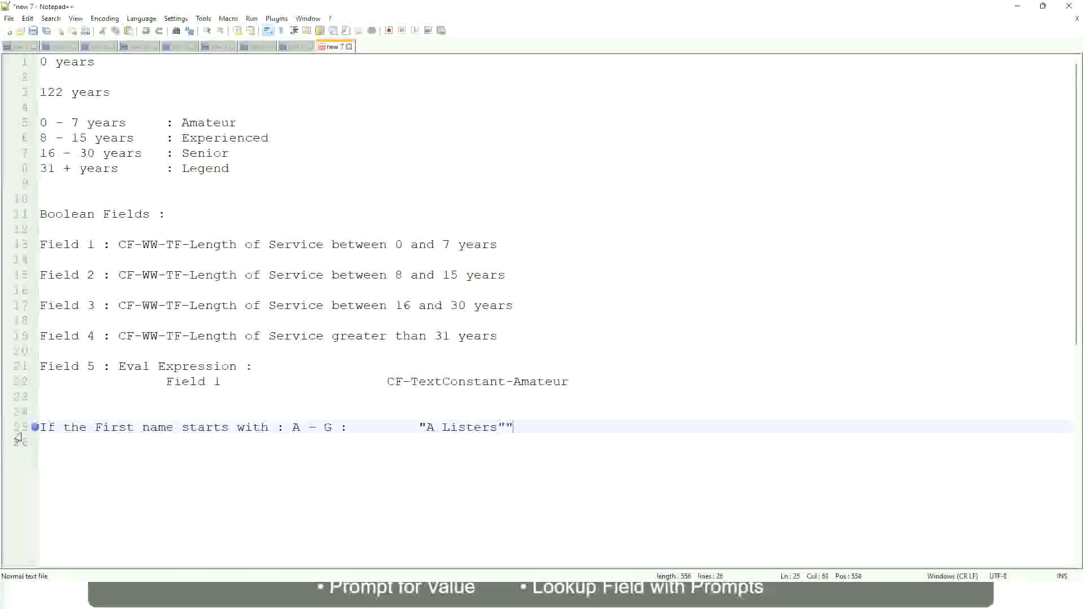
pyautogui.press('Delete')
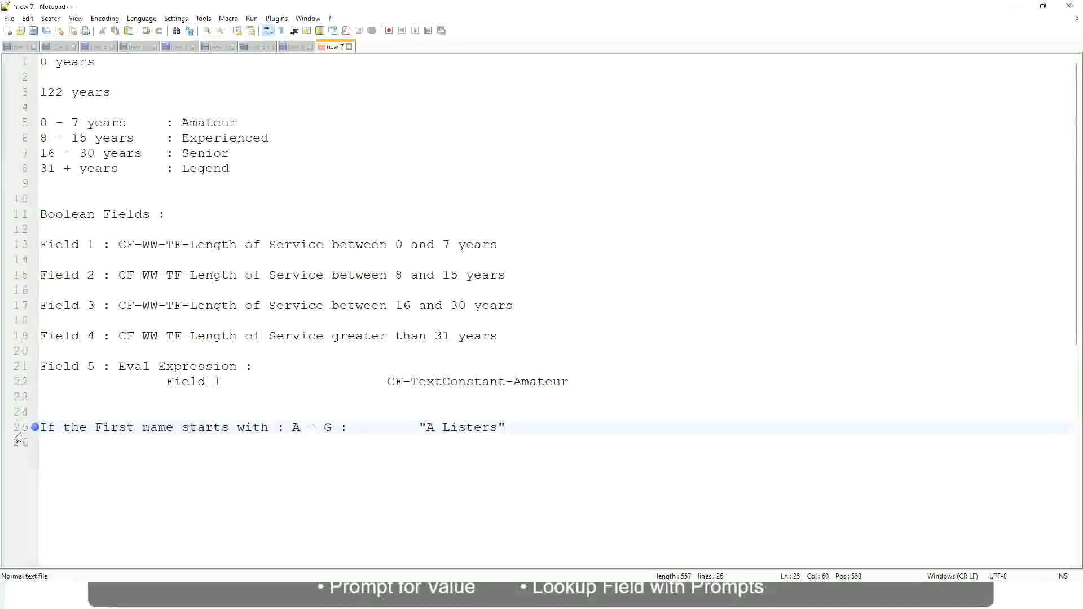
pyautogui.press('Return')
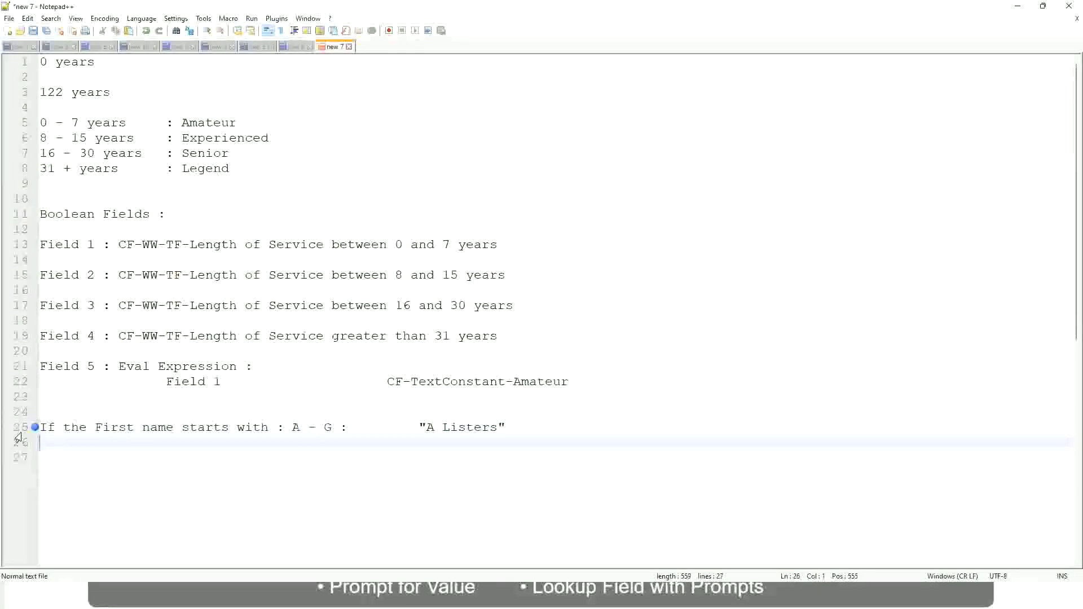
# Add the rules 'H - P : "His Majesty"' and 'L - Z : "Lords"' on lines 26–27.
pyautogui.write('H -')
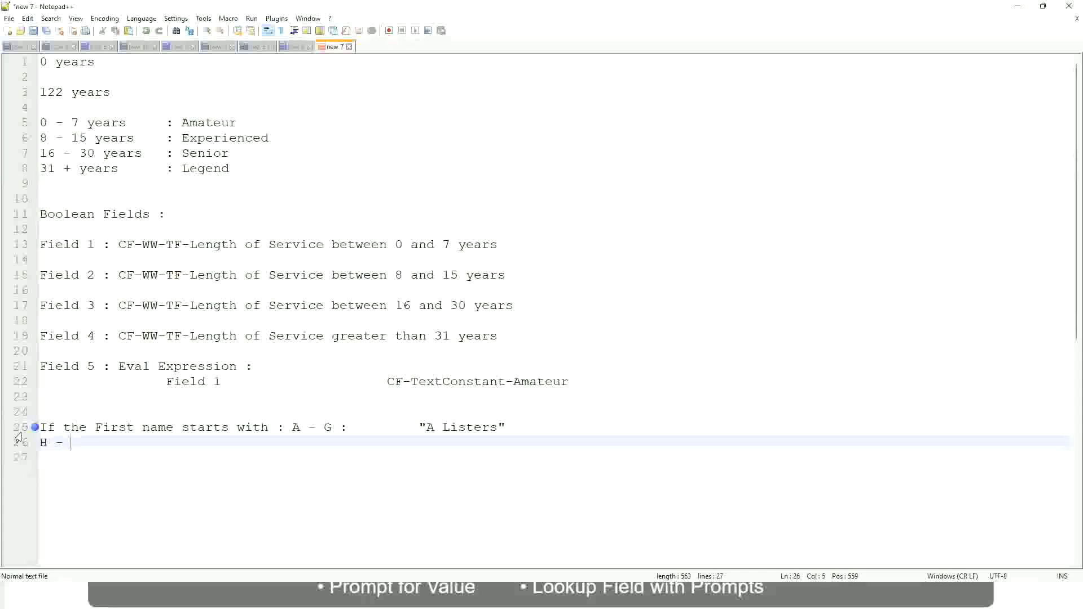
pyautogui.write('P')
pyautogui.press('Tab')
pyautogui.press('Tab')
pyautogui.press('Tab')
pyautogui.press('Tab')
pyautogui.press('Tab')
pyautogui.press('Tab')
pyautogui.press('Tab')
pyautogui.press('Tab')
pyautogui.press('Tab')
pyautogui.write(':       ')
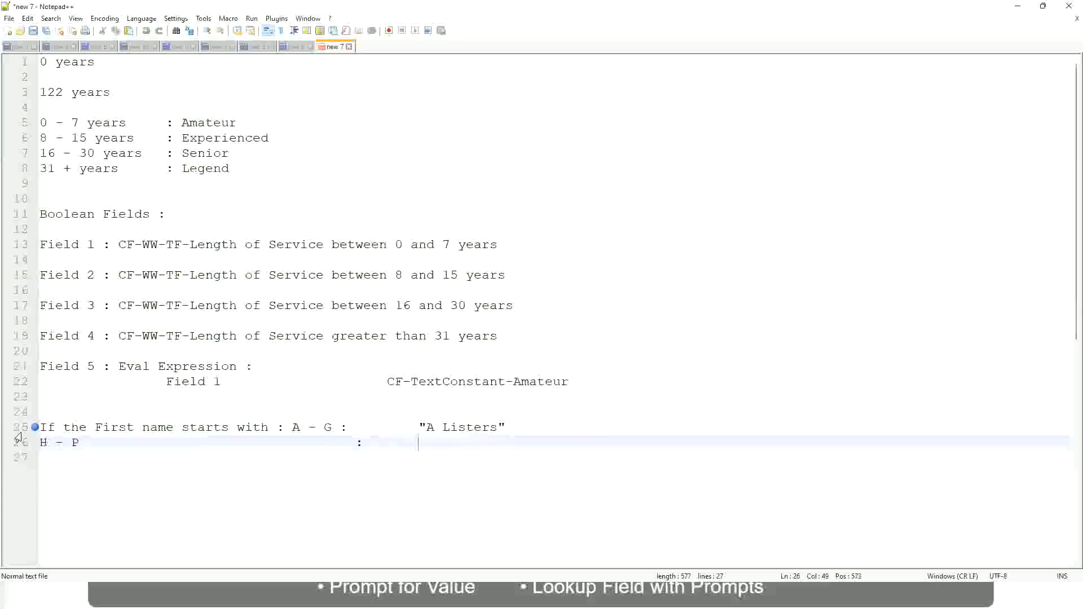
pyautogui.write('"His Maje')
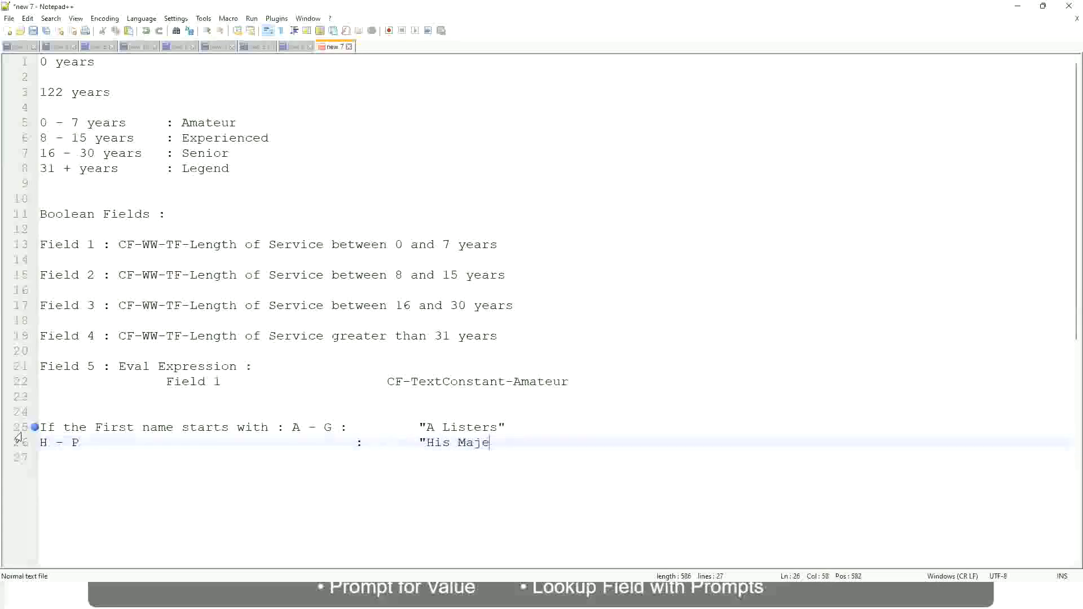
pyautogui.write('sty"')
pyautogui.press('Return')
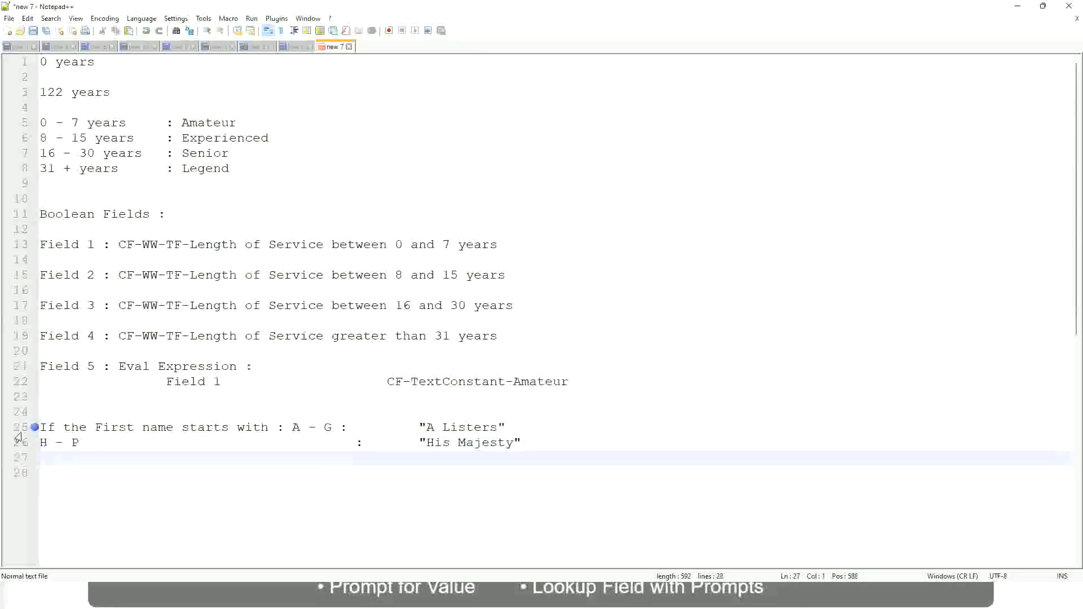
pyautogui.write('L - Z   :       "Lords')
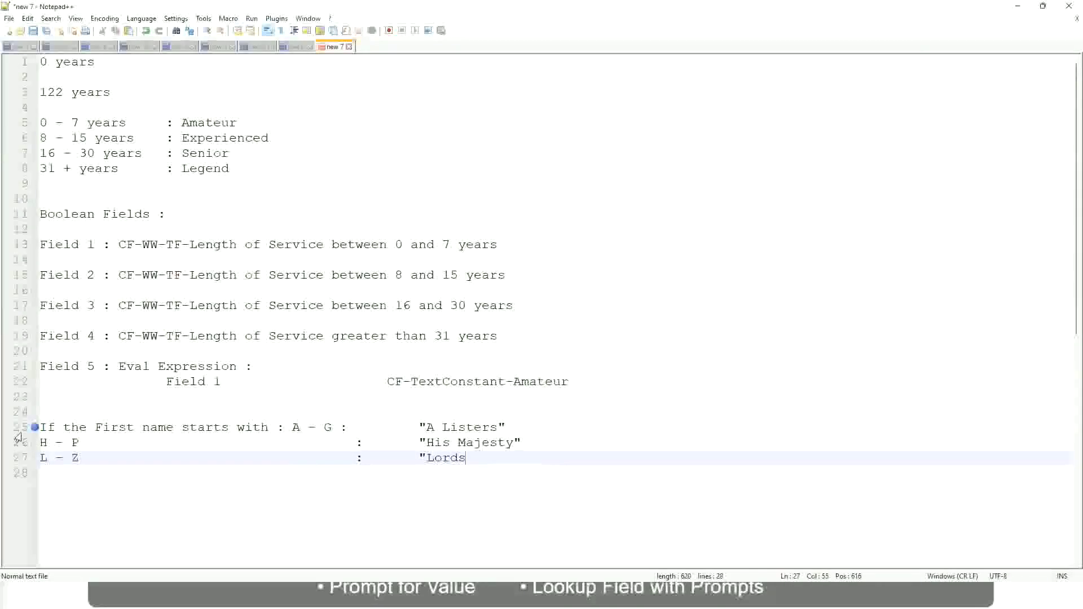
pyautogui.write('""')
# Remove the extra quote after Lords, then select the three first-name band lines 25–27.
pyautogui.press('BackSpace')
pyautogui.press('End')
pyautogui.moveTo(470, 458); pyautogui.dragTo(508, 427)
pyautogui.click(466, 427)
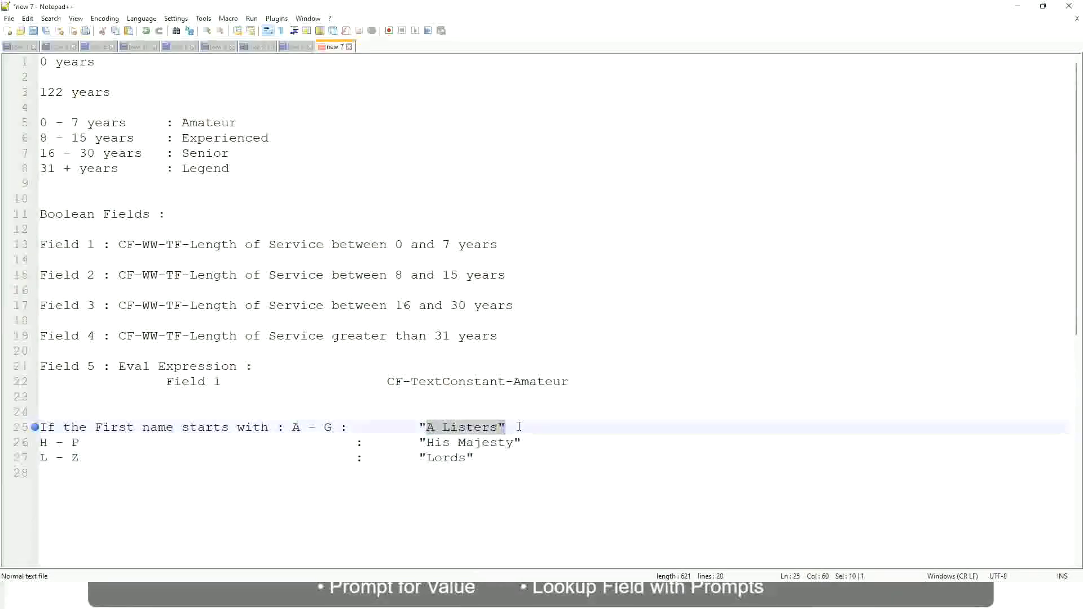
pyautogui.click(488, 444)
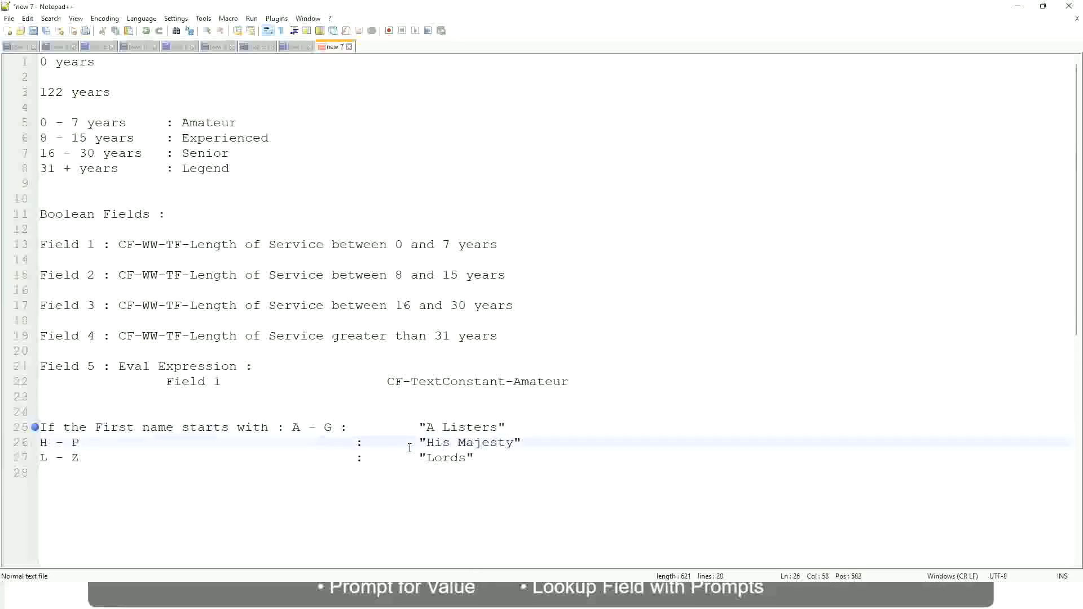
pyautogui.moveTo(480, 458); pyautogui.dragTo(36, 430)
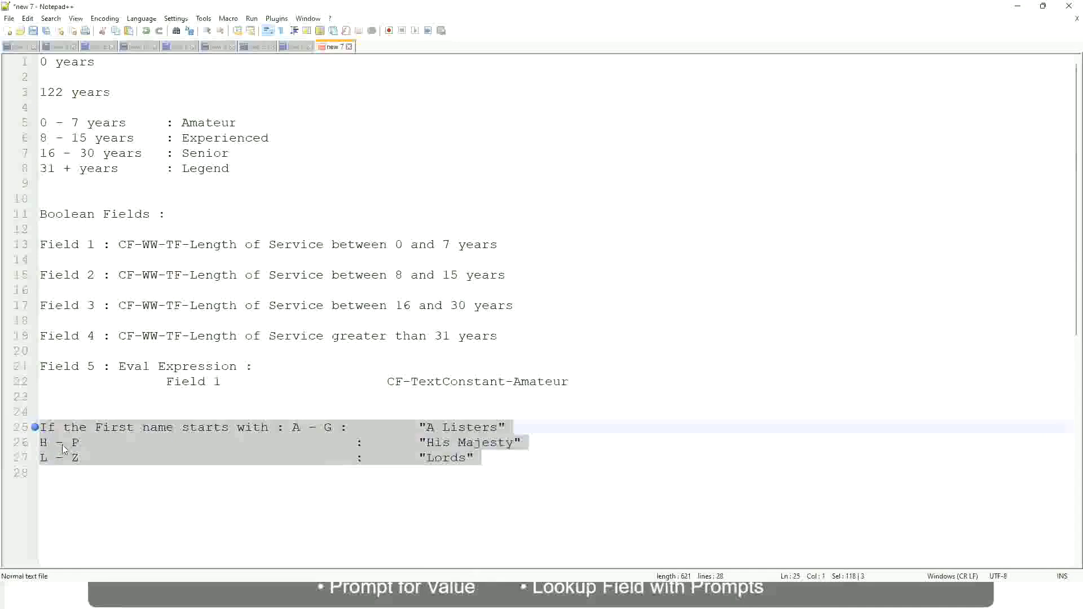
# Delete the band lines and write 'If Management Level is Manager or Above' on line 25.
pyautogui.press('BackSpace')
pyautogui.write('If ')
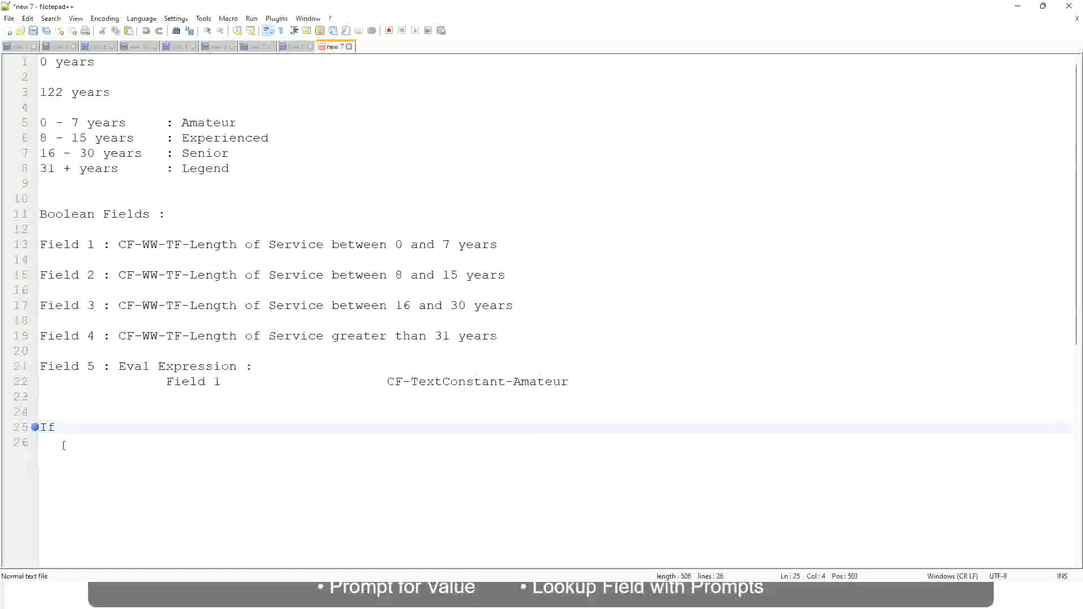
pyautogui.write('Prior Ex')
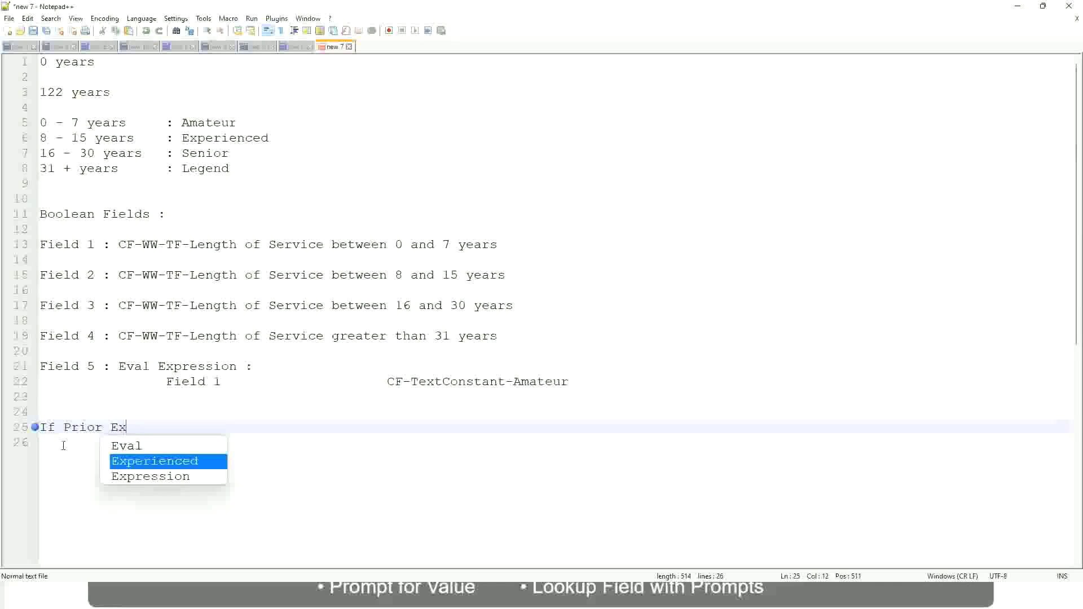
pyautogui.write('perience')
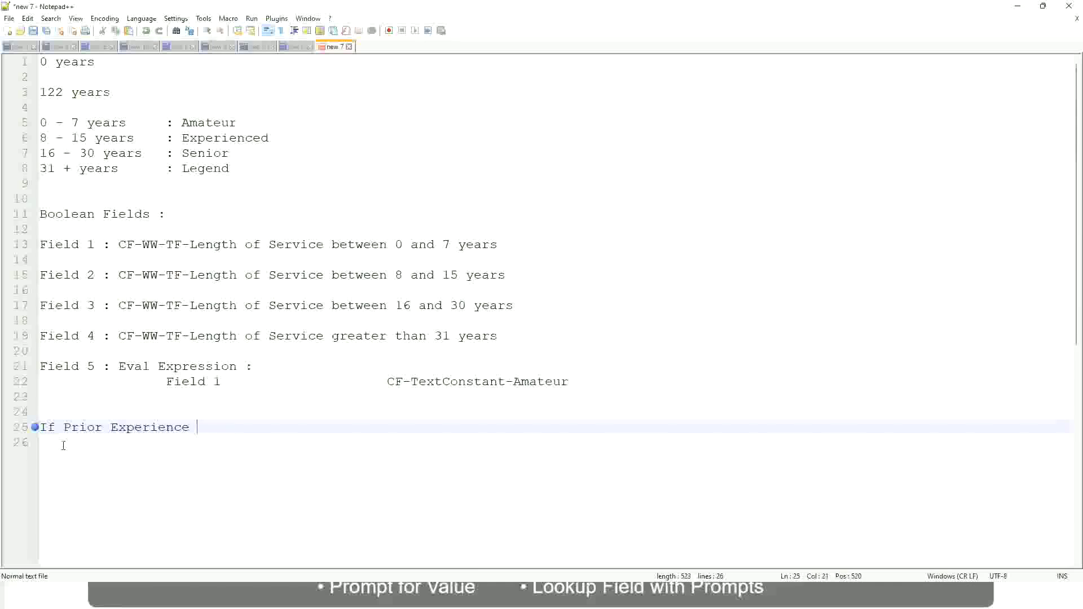
pyautogui.press('BackSpace')
pyautogui.press('BackSpace')
pyautogui.press('BackSpace')
pyautogui.press('BackSpace')
pyautogui.press('BackSpace')
pyautogui.press('BackSpace')
pyautogui.press('BackSpace')
pyautogui.press('BackSpace')
pyautogui.press('BackSpace')
pyautogui.press('BackSpace')
pyautogui.press('BackSpace')
pyautogui.press('BackSpace')
pyautogui.press('BackSpace')
pyautogui.press('BackSpace')
pyautogui.press('BackSpace')
pyautogui.press('BackSpace')
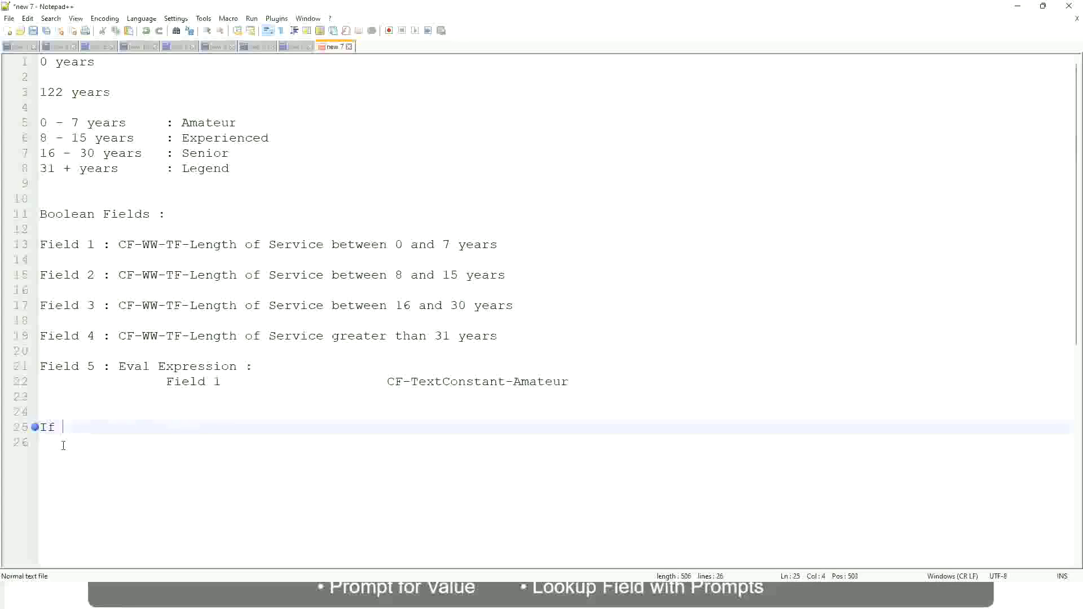
pyautogui.write('Job Profi')
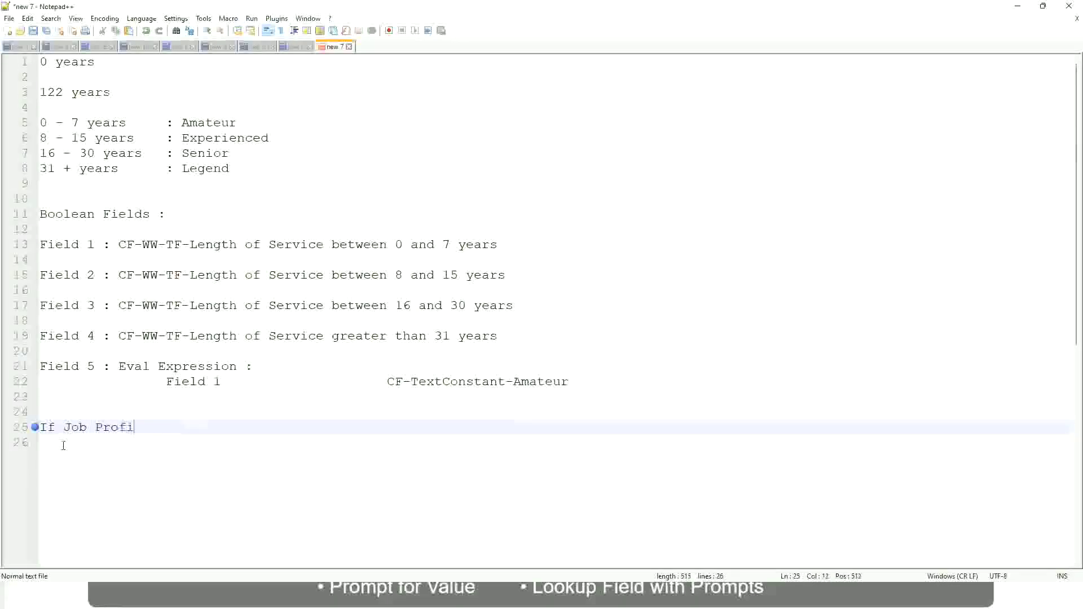
pyautogui.write('le is : Manager')
pyautogui.press('BackSpace')
pyautogui.press('BackSpace')
pyautogui.press('BackSpace')
pyautogui.press('BackSpace')
pyautogui.press('BackSpace')
pyautogui.press('BackSpace')
pyautogui.press('BackSpace')
pyautogui.press('BackSpace')
pyautogui.press('BackSpace')
pyautogui.press('BackSpace')
pyautogui.press('BackSpace')
pyautogui.press('BackSpace')
pyautogui.press('BackSpace')
pyautogui.press('BackSpace')
pyautogui.press('BackSpace')
pyautogui.press('BackSpace')
pyautogui.press('BackSpace')
pyautogui.press('BackSpace')
pyautogui.press('BackSpace')
pyautogui.press('BackSpace')
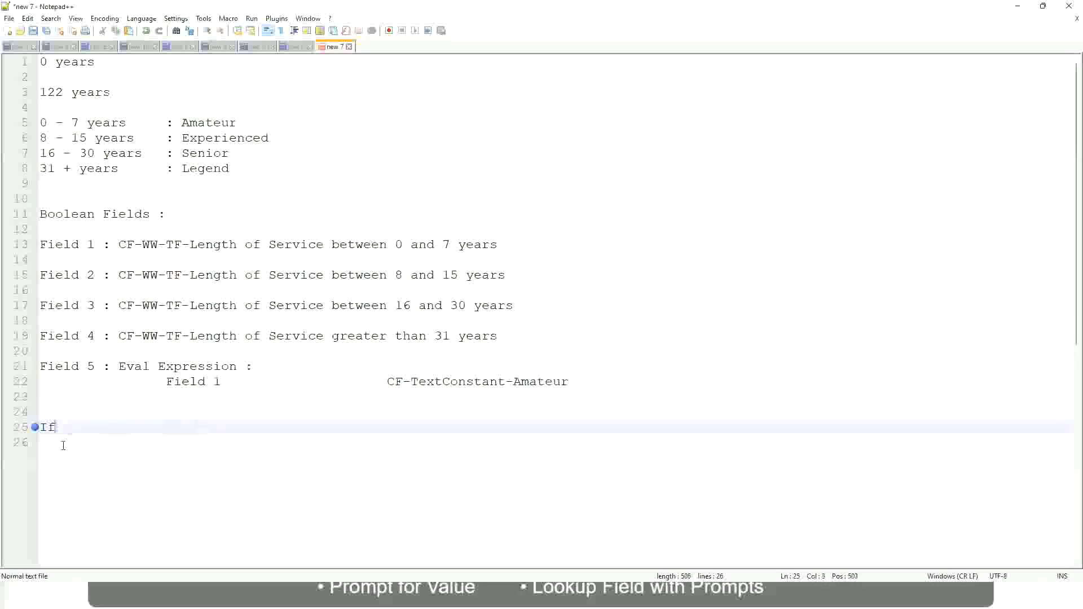
pyautogui.write('Management ')
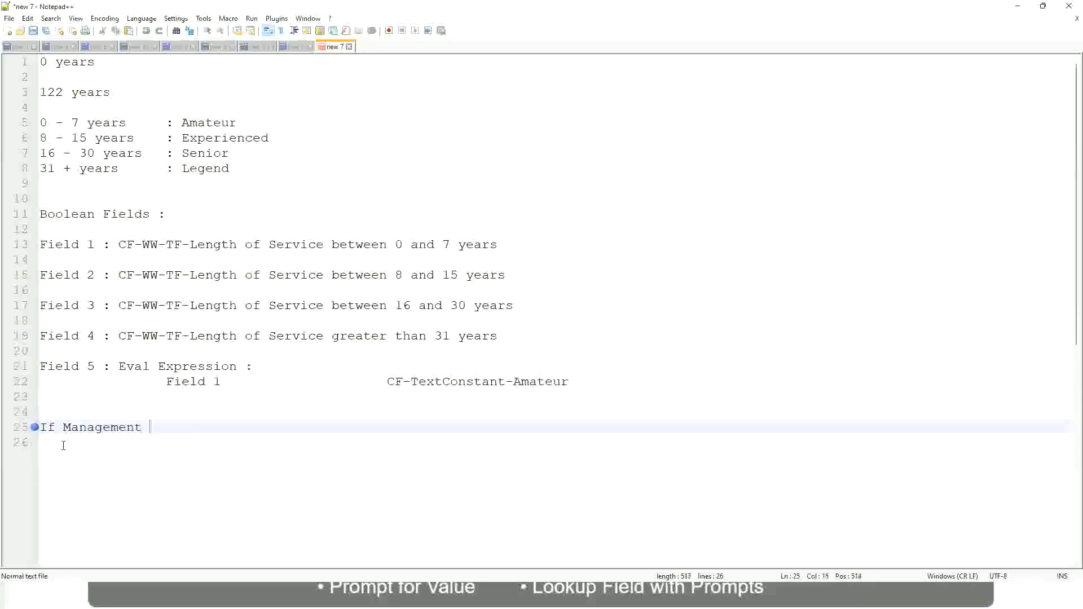
pyautogui.write('Level is M')
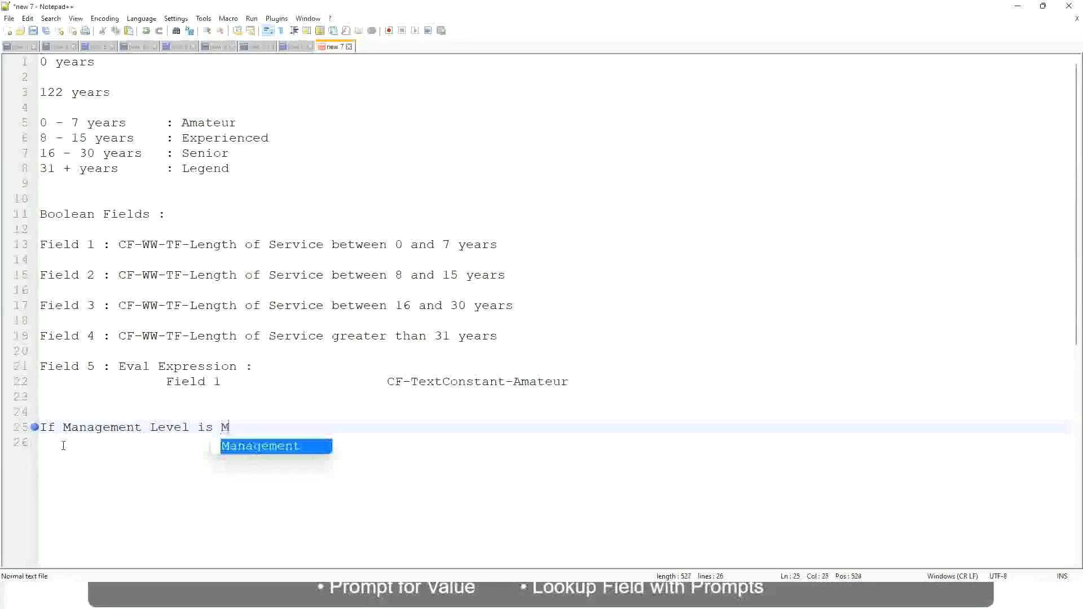
pyautogui.write('anager or A')
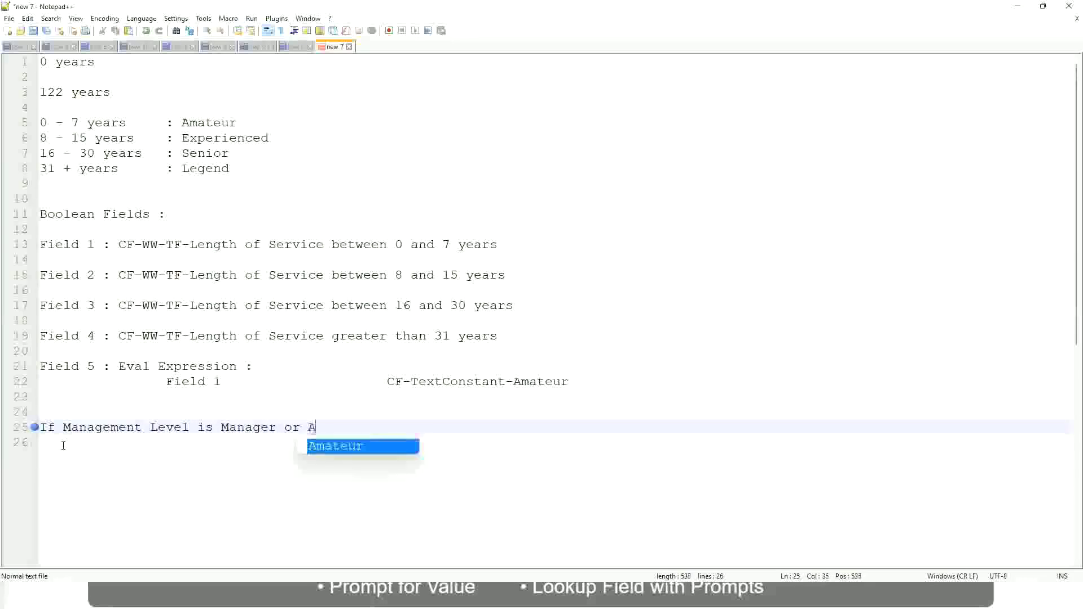
pyautogui.write('bove')
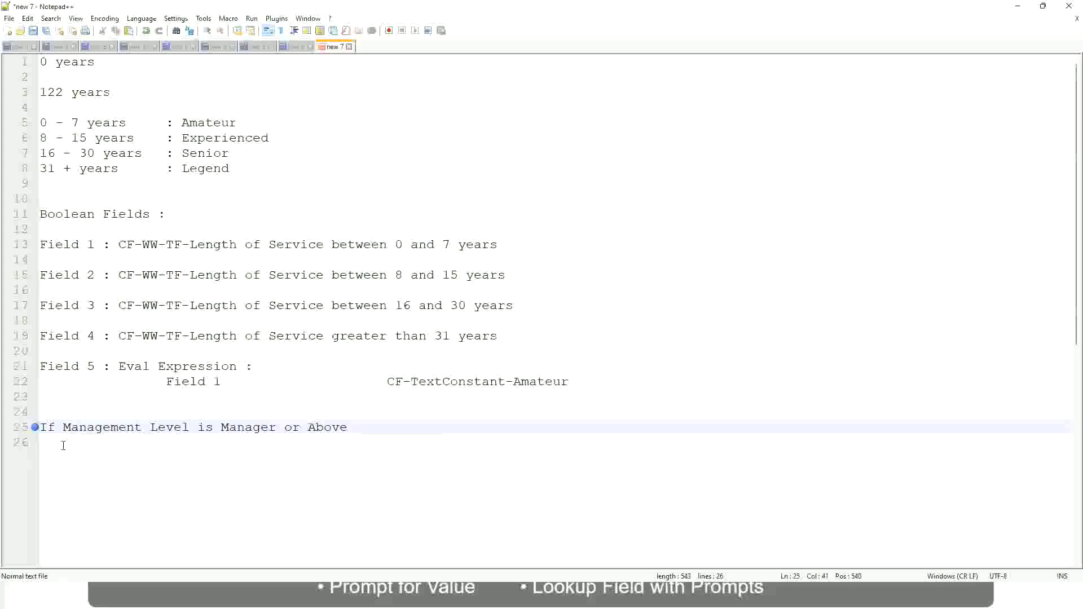
# Add 'Proposed Allowance Plan : Car Allowance' after the Manager condition.
pyautogui.press('Tab')
pyautogui.press('Tab')
pyautogui.write('Proposed')
pyautogui.write('Allowance ')
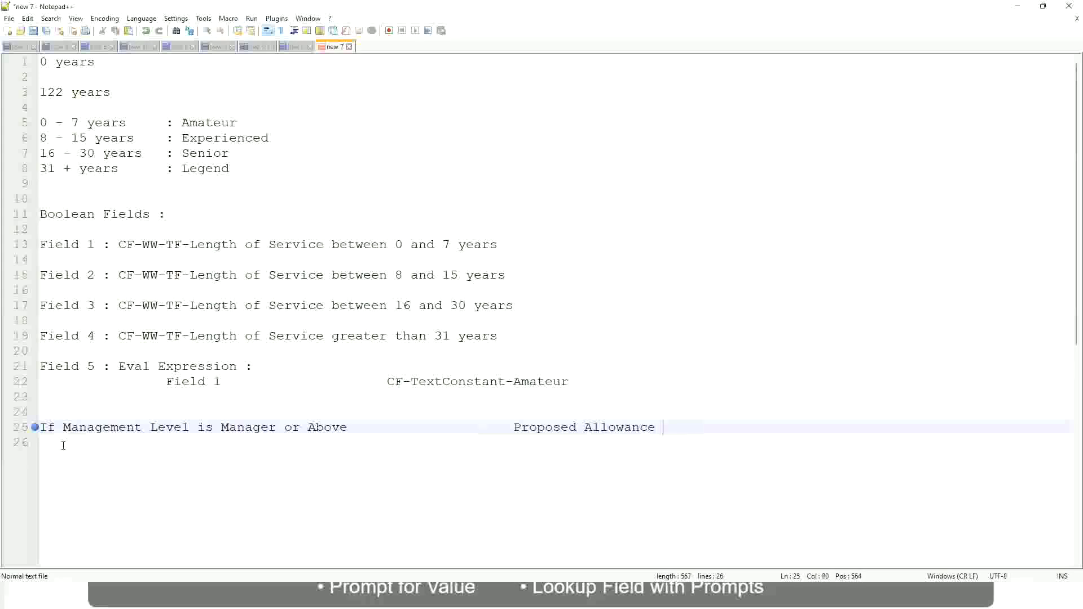
pyautogui.write('Plan')
pyautogui.write(': Car Allowance')
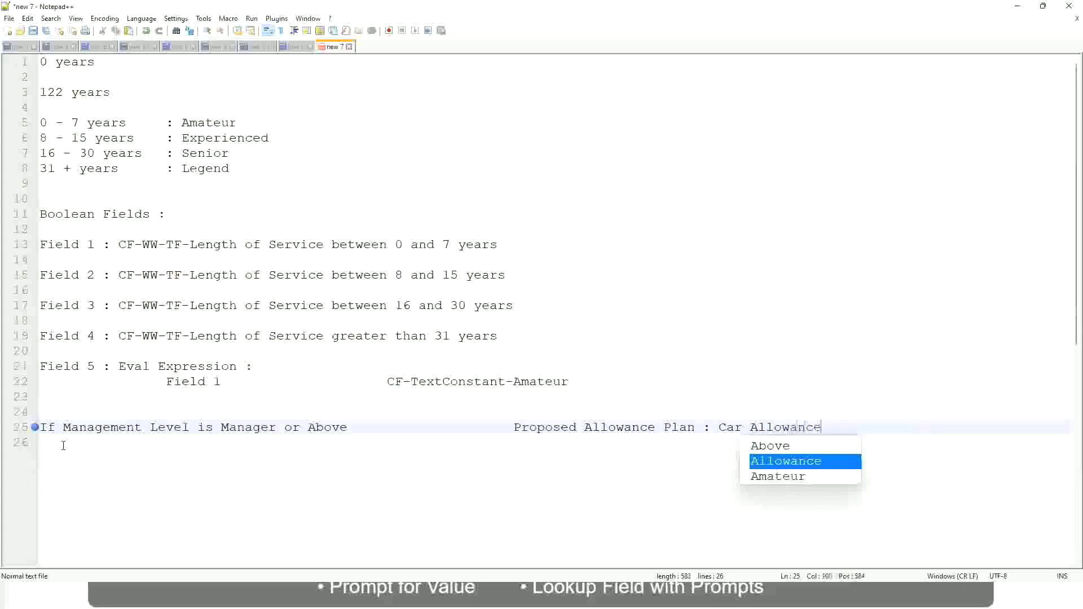
# Drop 'or Above' from line 25 and add 'If Management Level is Director : Executive Allowance'.
pyautogui.press('Return')
pyautogui.write('If ')
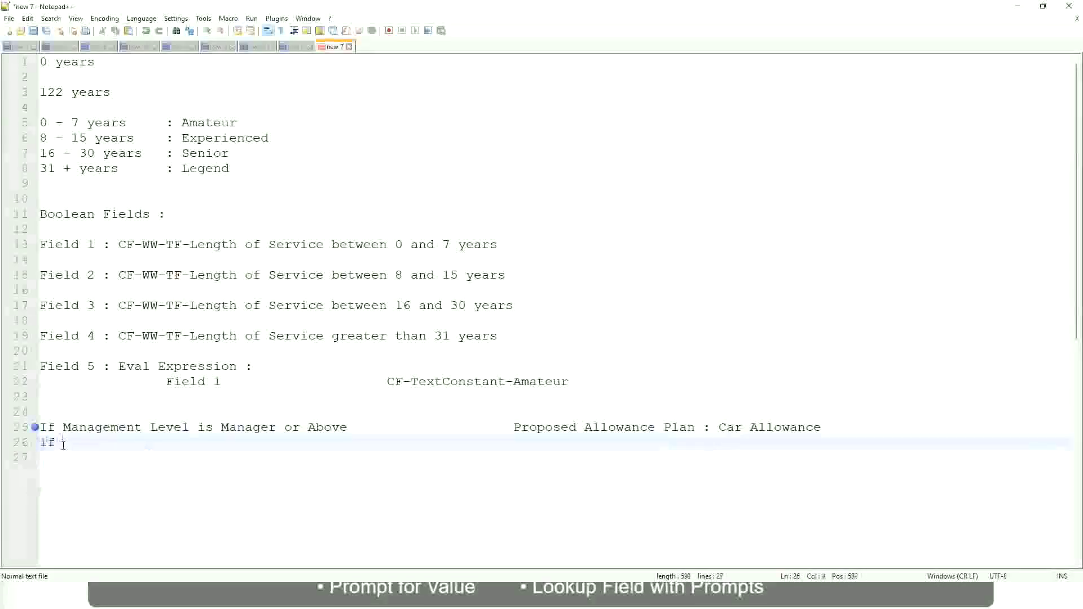
pyautogui.write('Management Level is')
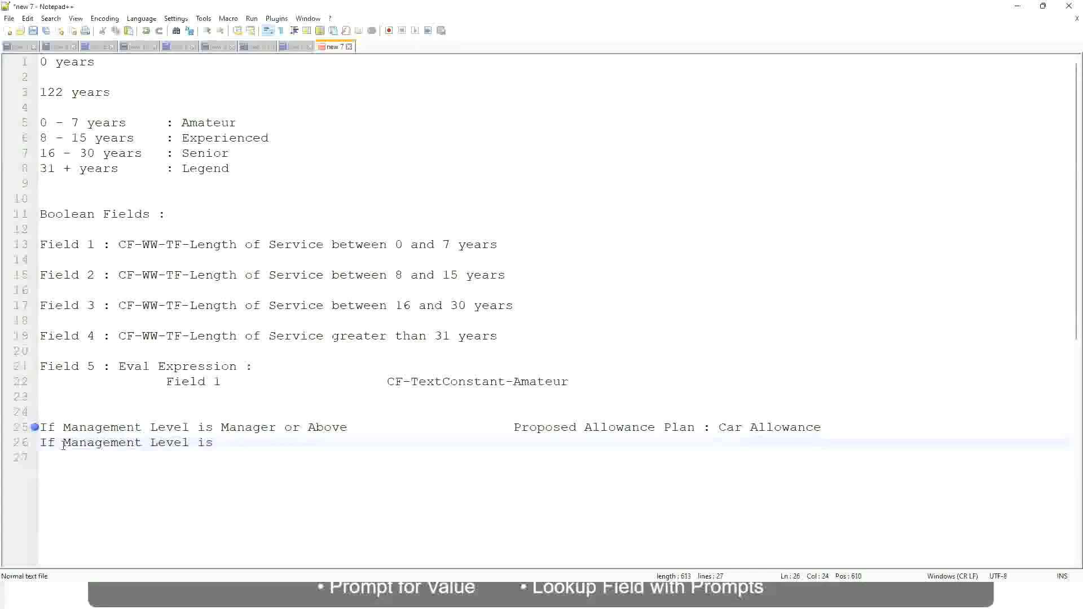
pyautogui.press('Up')
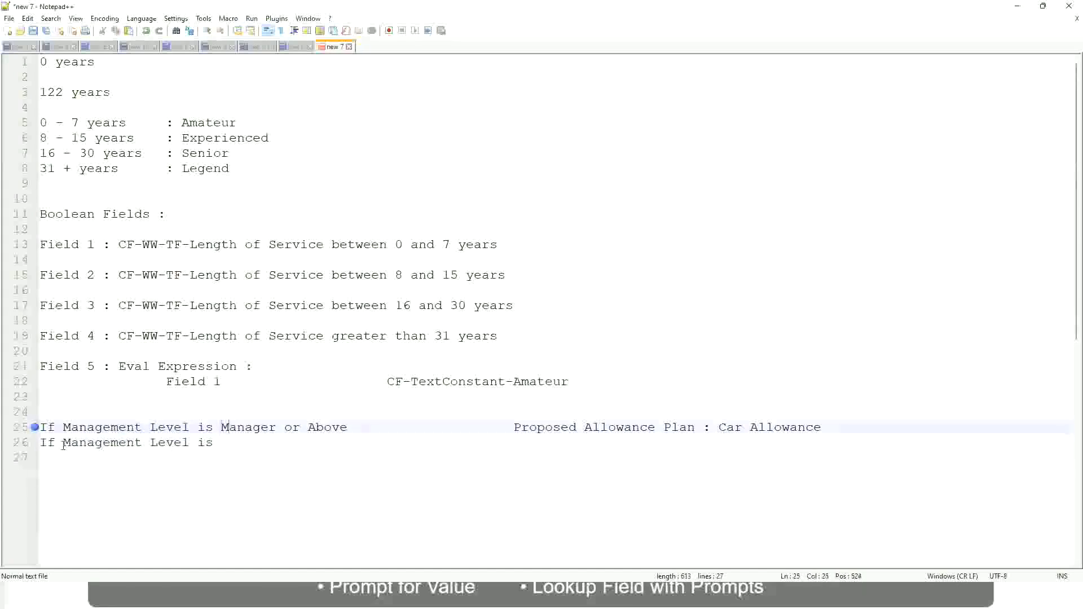
pyautogui.press('Right')
pyautogui.press('Right')
pyautogui.press('Right')
pyautogui.press('Right')
pyautogui.press('Right')
pyautogui.press('Right')
pyautogui.hotkey('shift', 'Right')
pyautogui.hotkey('shift', 'Right')
pyautogui.hotkey('shift', 'Right')
pyautogui.hotkey('shift', 'Right')
pyautogui.hotkey('shift', 'Right')
pyautogui.hotkey('shift', 'Right')
pyautogui.hotkey('shift', 'Right')
pyautogui.hotkey('shift', 'Right')
pyautogui.hotkey('shift', 'Right')
pyautogui.press('Delete')
pyautogui.press('Down')
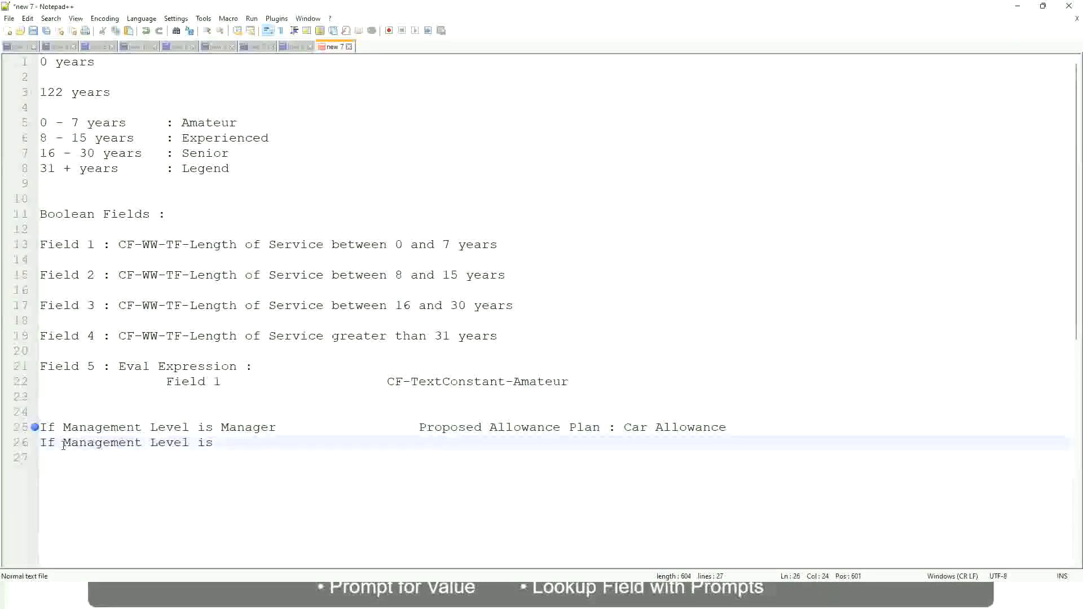
pyautogui.write('Director')
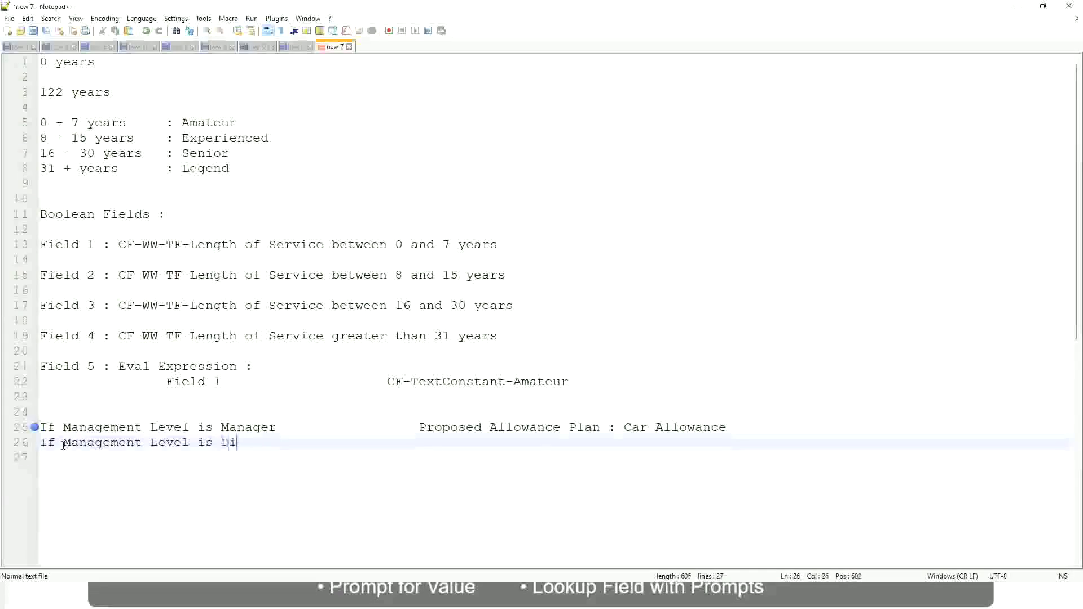
pyautogui.press('Tab')
pyautogui.press('Tab')
pyautogui.press('Tab')
pyautogui.press('Tab')
pyautogui.write('Exec')
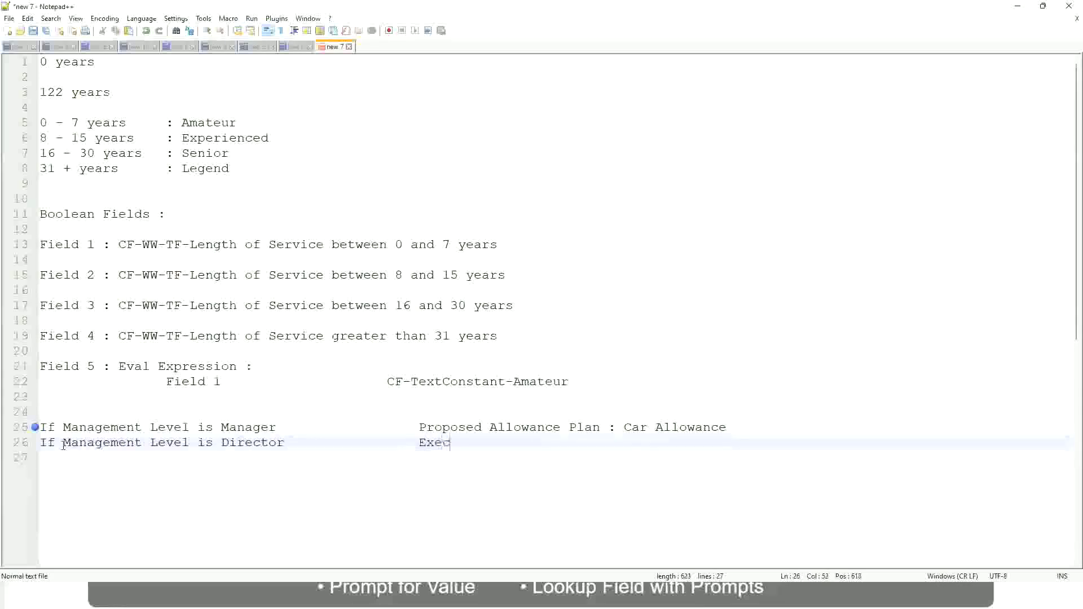
pyautogui.write('utive Allo')
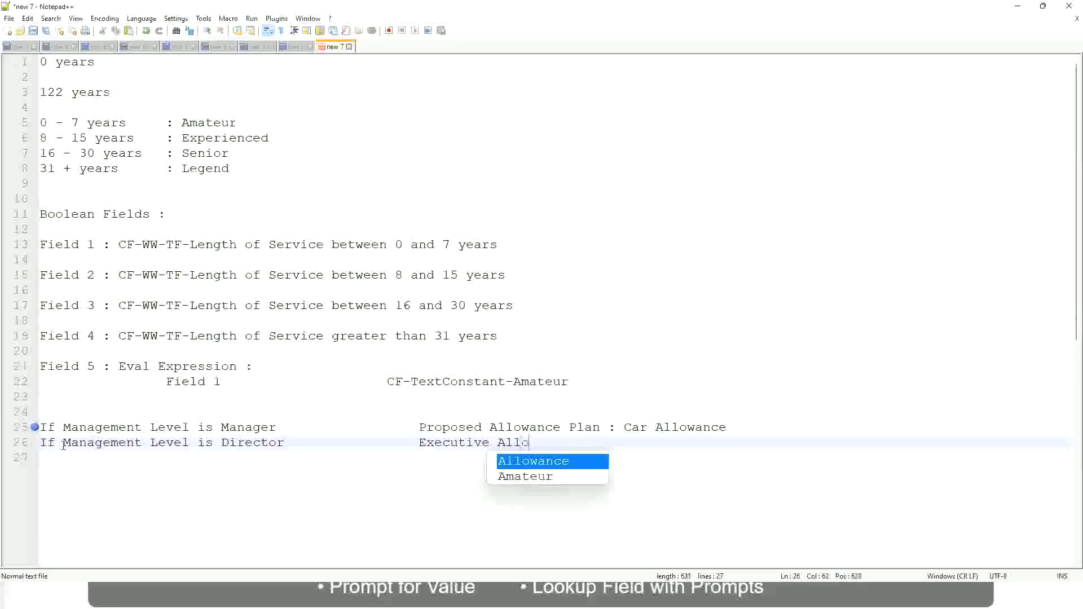
pyautogui.press('Return')
pyautogui.press('Return')
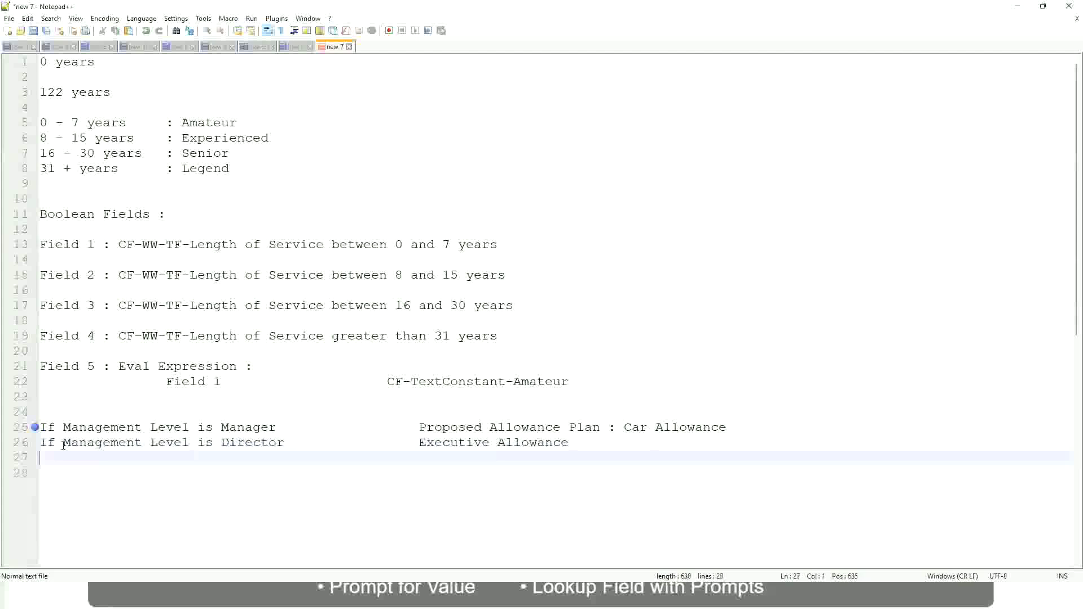
# Add the rule 'If Management Level is CEO : CEO Allowance' on line 27.
pyautogui.write('If Mana')
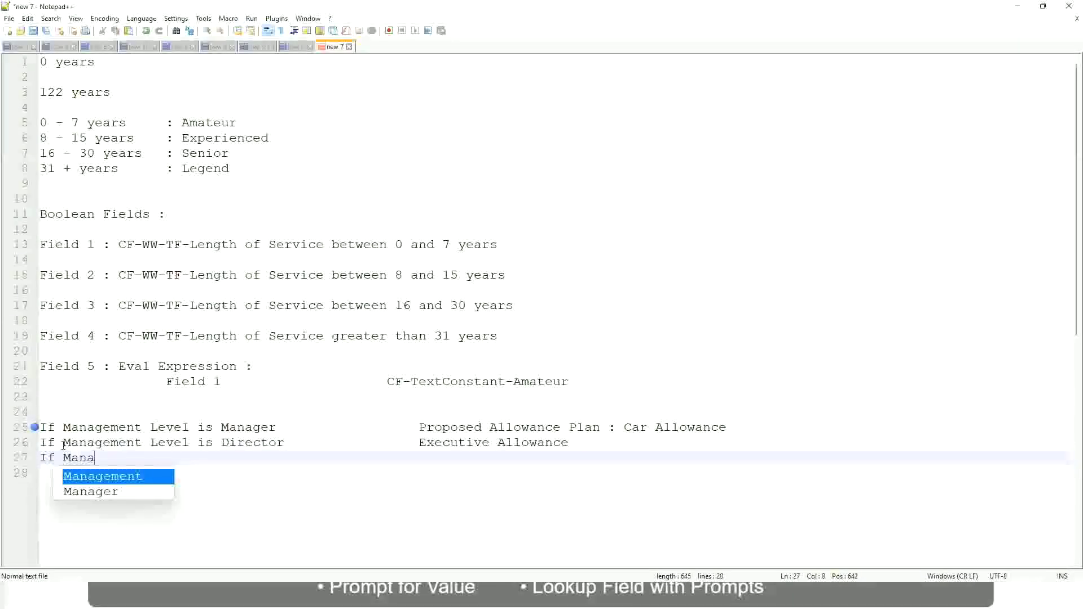
pyautogui.press('Return')
pyautogui.write('is')
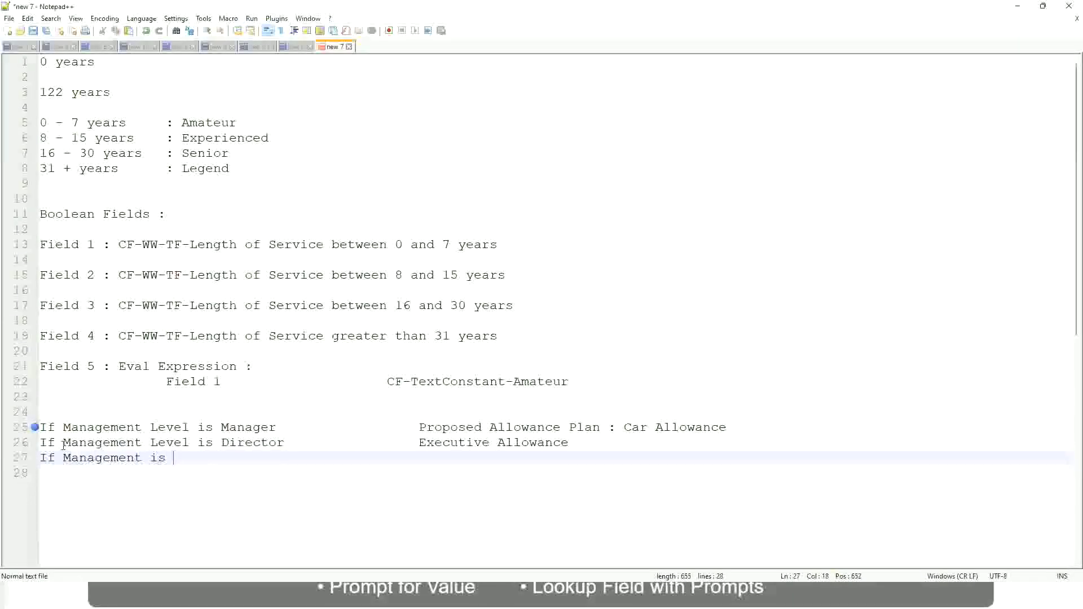
pyautogui.press('BackSpace')
pyautogui.press('BackSpace')
pyautogui.press('BackSpace')
pyautogui.write('le')
pyautogui.press('BackSpace')
pyautogui.press('BackSpace')
pyautogui.write('Le')
pyautogui.press('Down')
pyautogui.press('Down')
pyautogui.press('Return')
pyautogui.write('is CEOCEO Allowance')
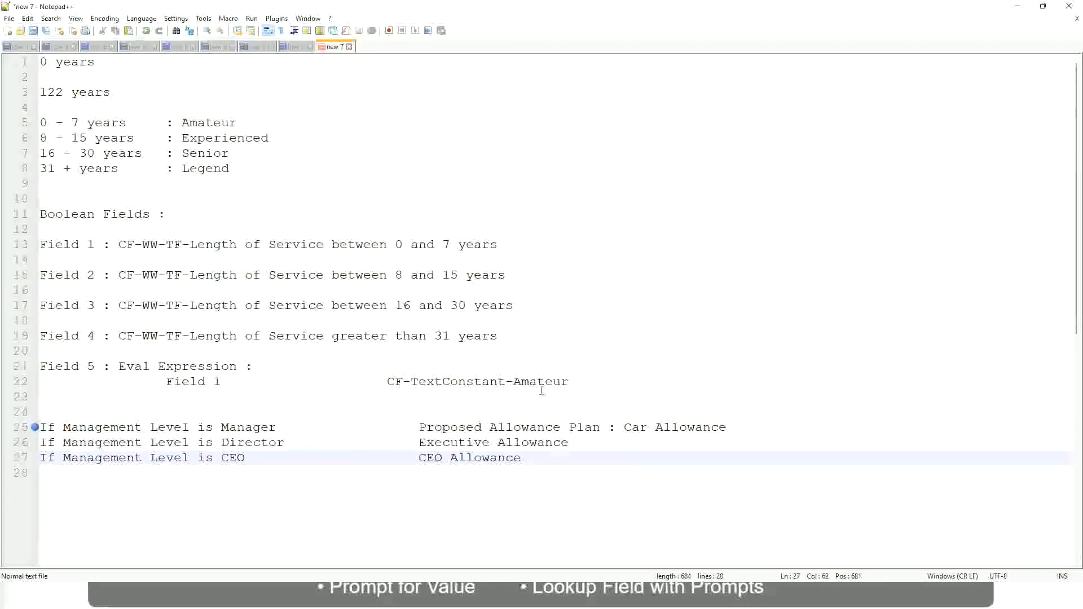
pyautogui.click(624, 427)
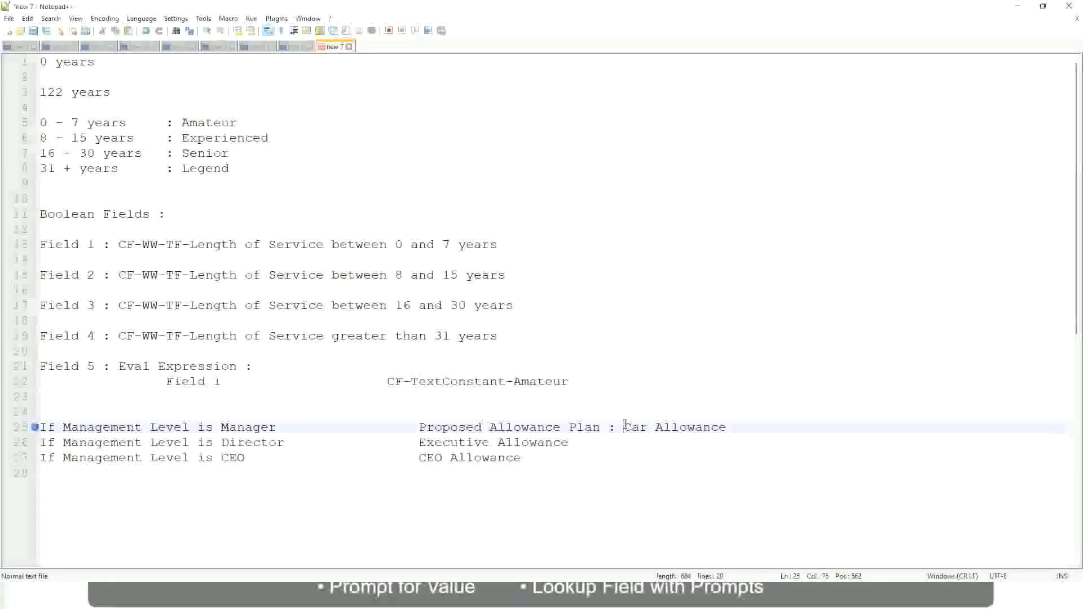
pyautogui.moveTo(624, 427); pyautogui.dragTo(728, 428)
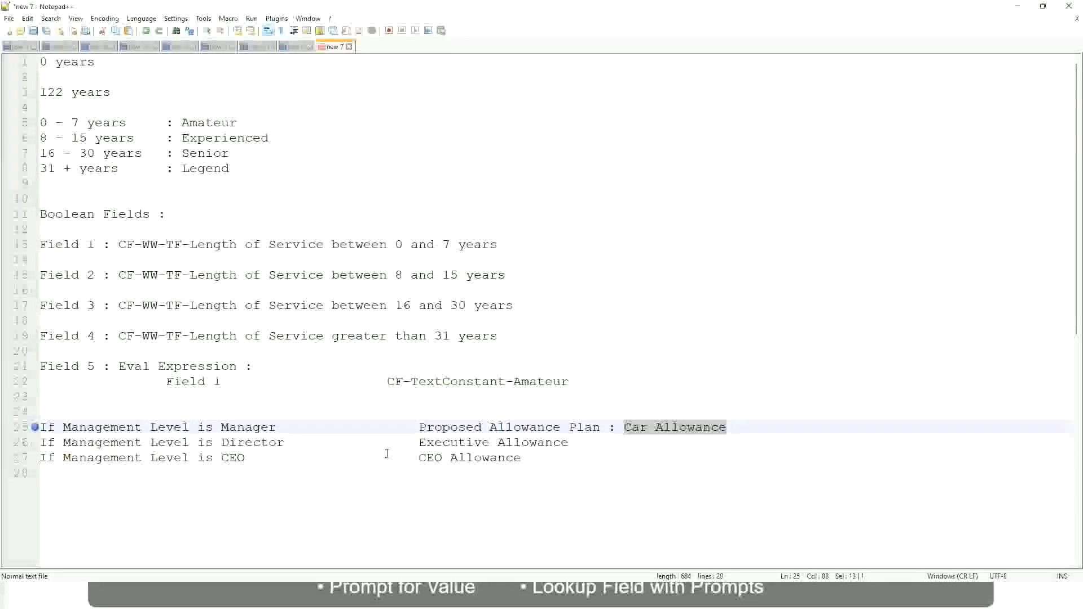
pyautogui.click(505, 427)
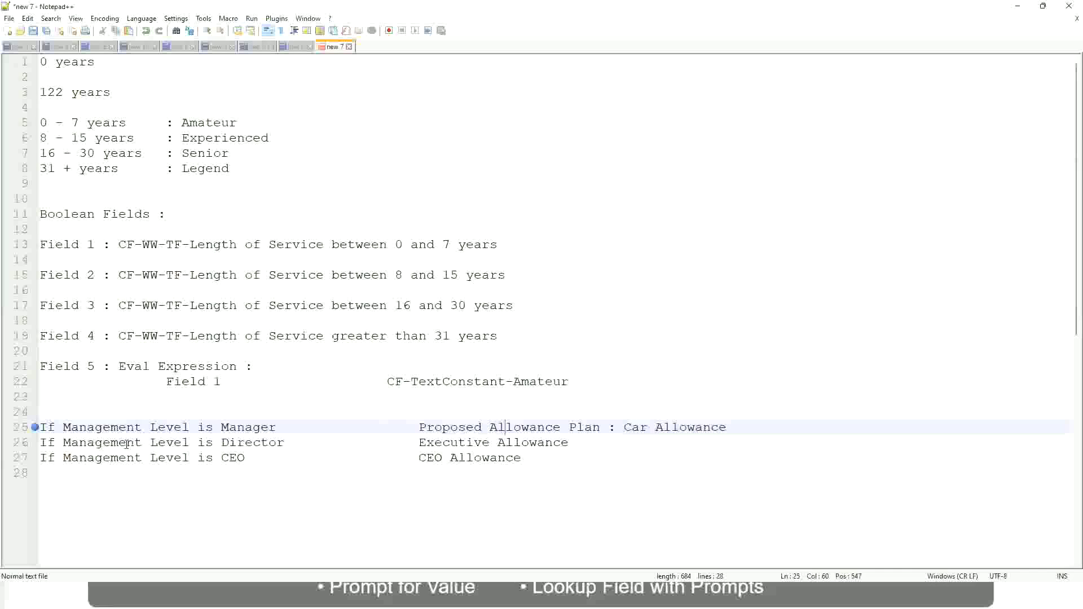
# Replace line 25's allowance text with 'Name of the First Line Manager'.
pyautogui.click(220, 427)
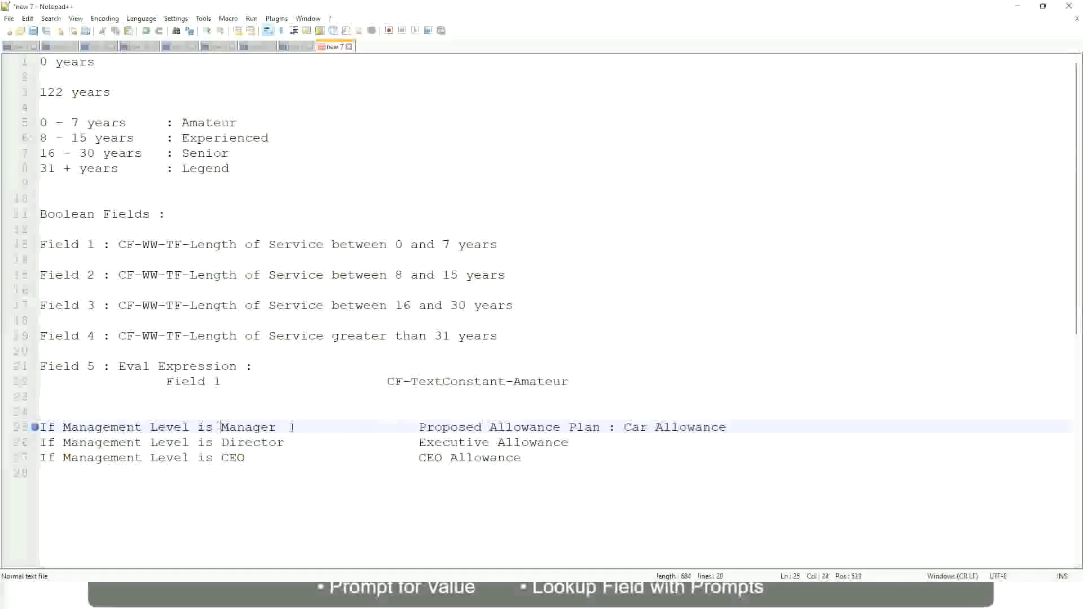
pyautogui.moveTo(420, 427); pyautogui.dragTo(743, 423)
pyautogui.write('Manage')
pyautogui.press('Down')
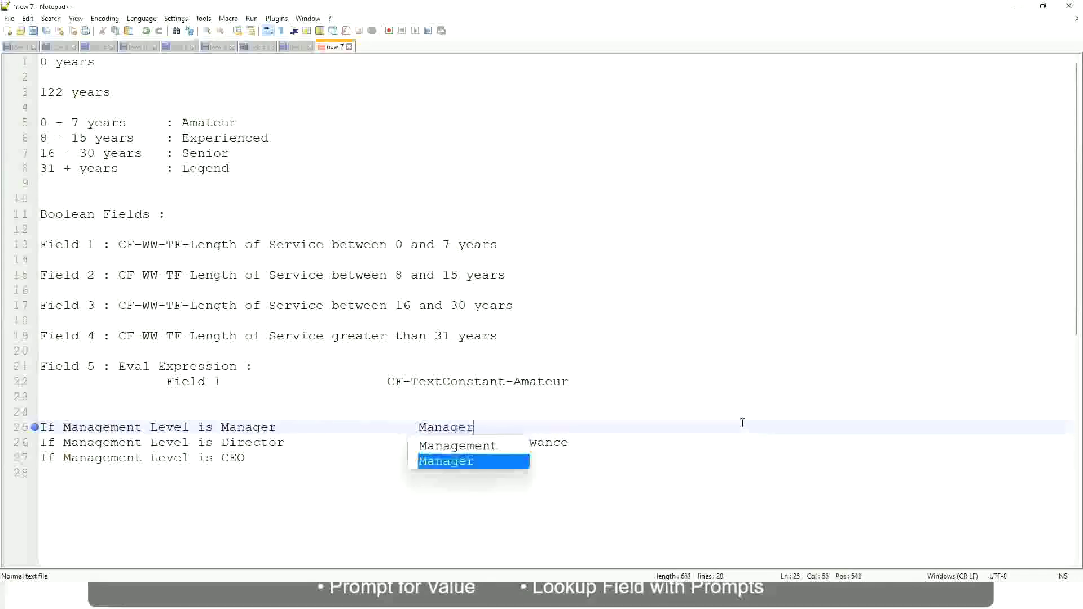
pyautogui.press('Return')
pyautogui.press('BackSpace')
pyautogui.press('BackSpace')
pyautogui.press('BackSpace')
pyautogui.press('BackSpace')
pyautogui.press('BackSpace')
pyautogui.press('BackSpace')
pyautogui.press('BackSpace')
pyautogui.press('BackSpace')
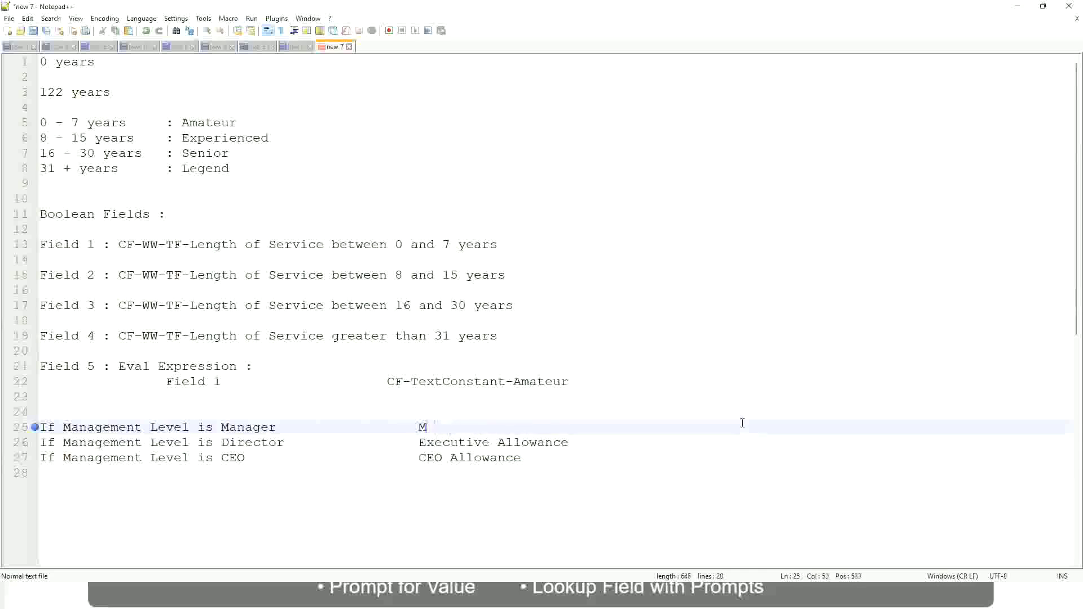
pyautogui.write('Eirst Line Manager')
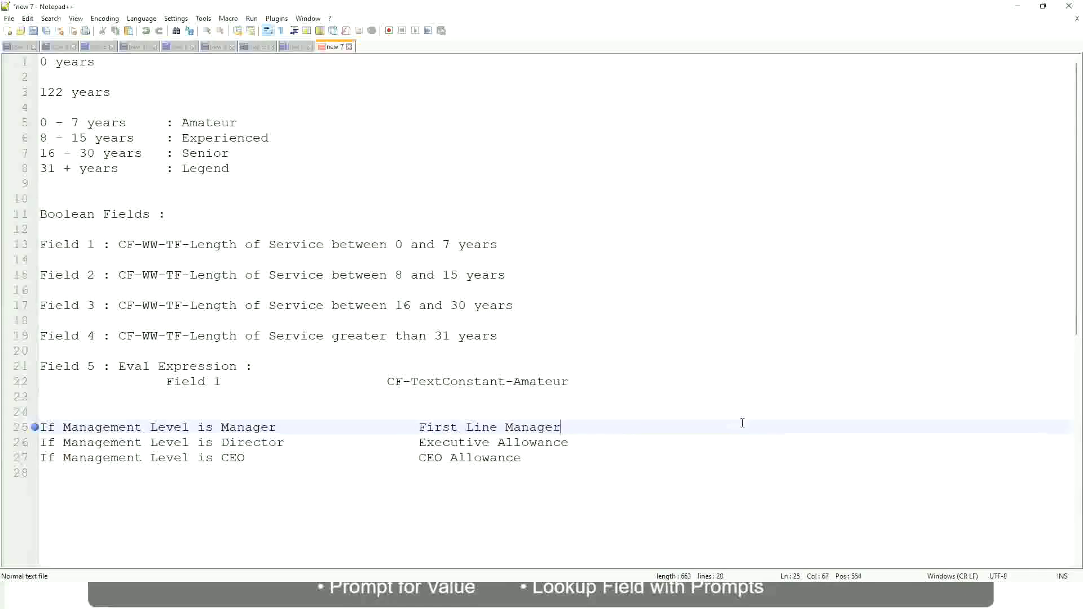
pyautogui.hotkey('ctrl', 'Left')
pyautogui.hotkey('ctrl', 'Left')
pyautogui.write('Name of the')
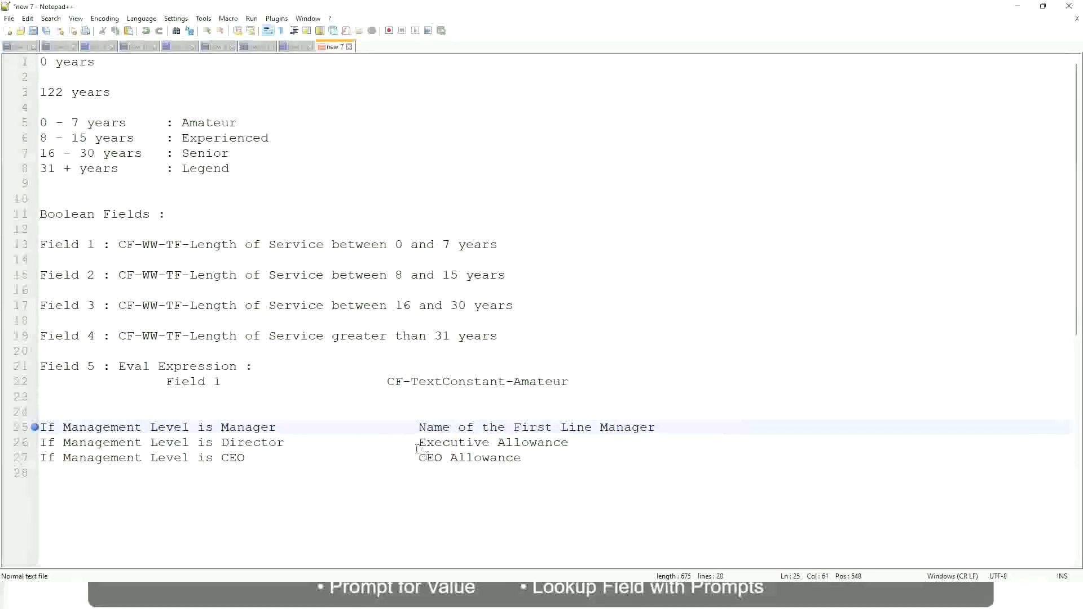
# Replace Executive Allowance on line 26 with 'Name of'.
pyautogui.moveTo(418, 442); pyautogui.dragTo(570, 443)
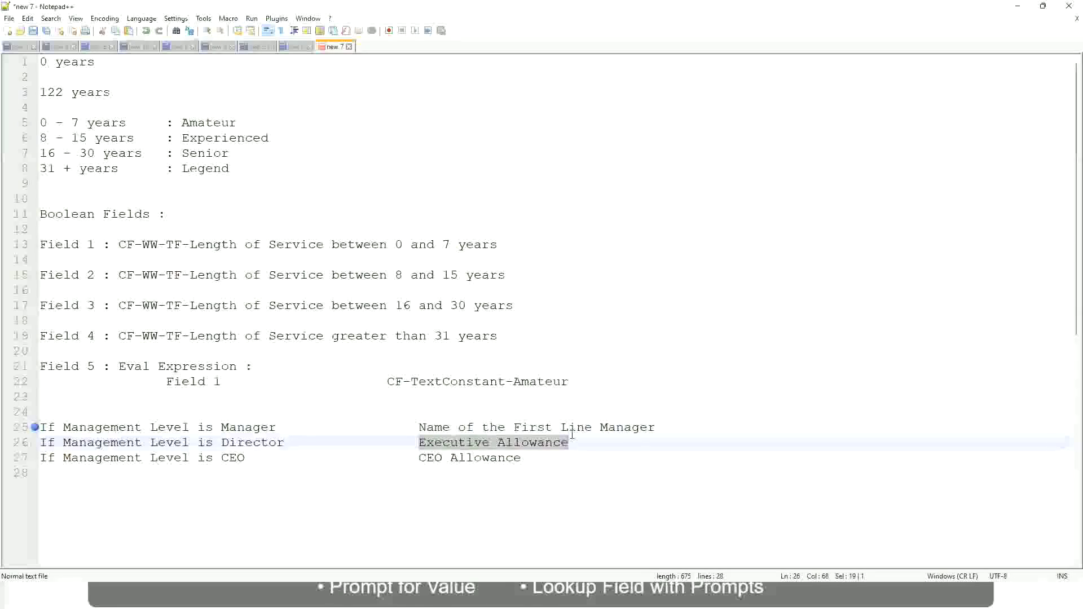
pyautogui.write('Name ')
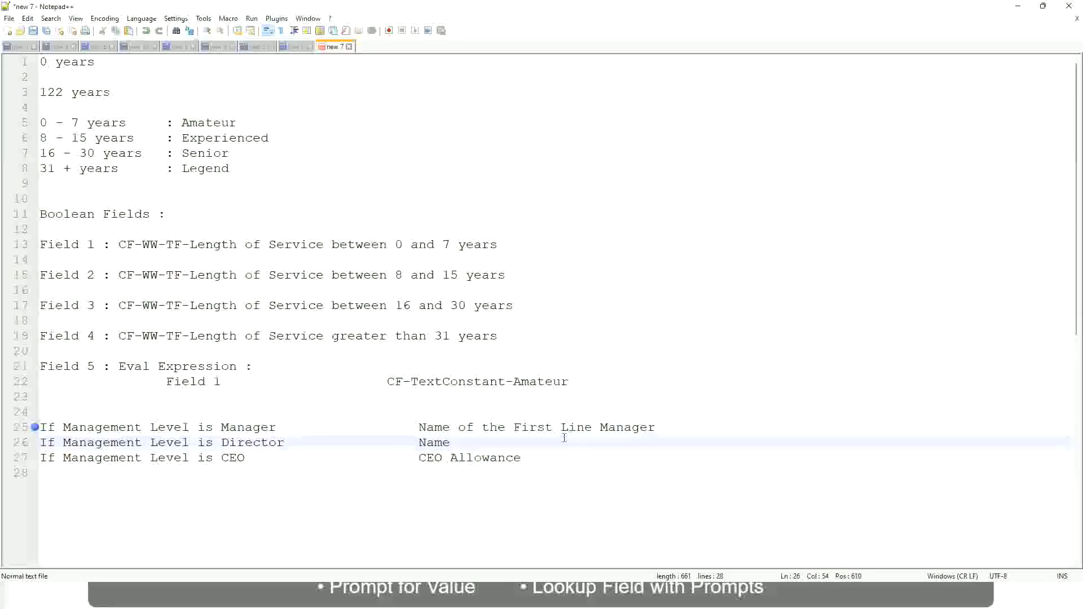
pyautogui.write('of ')
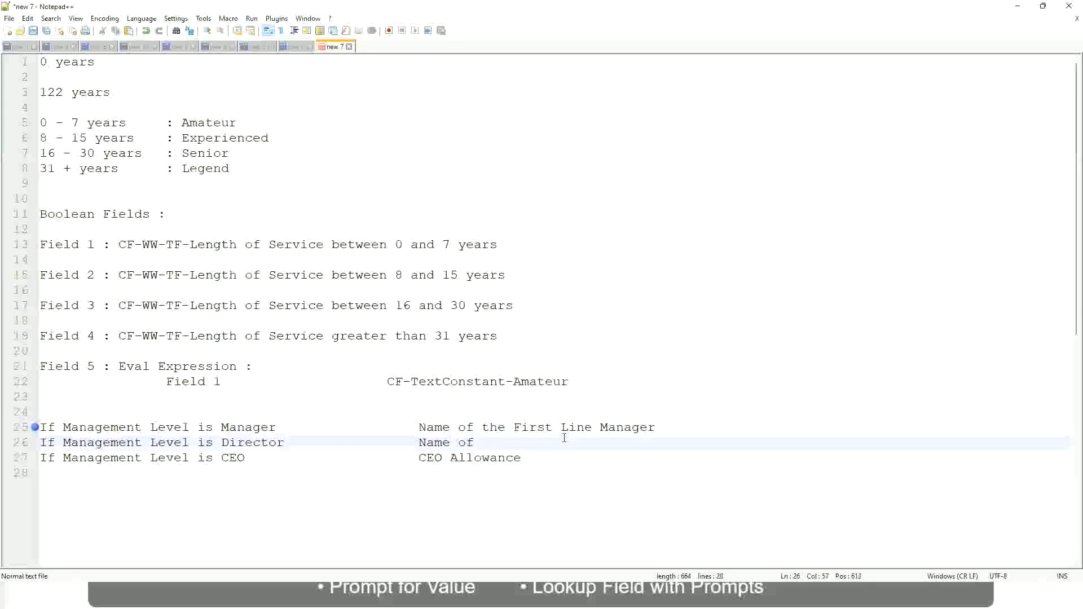
pyautogui.write('First')
pyautogui.press('BackSpace')
pyautogui.press('BackSpace')
pyautogui.press('BackSpace')
pyautogui.press('BackSpace')
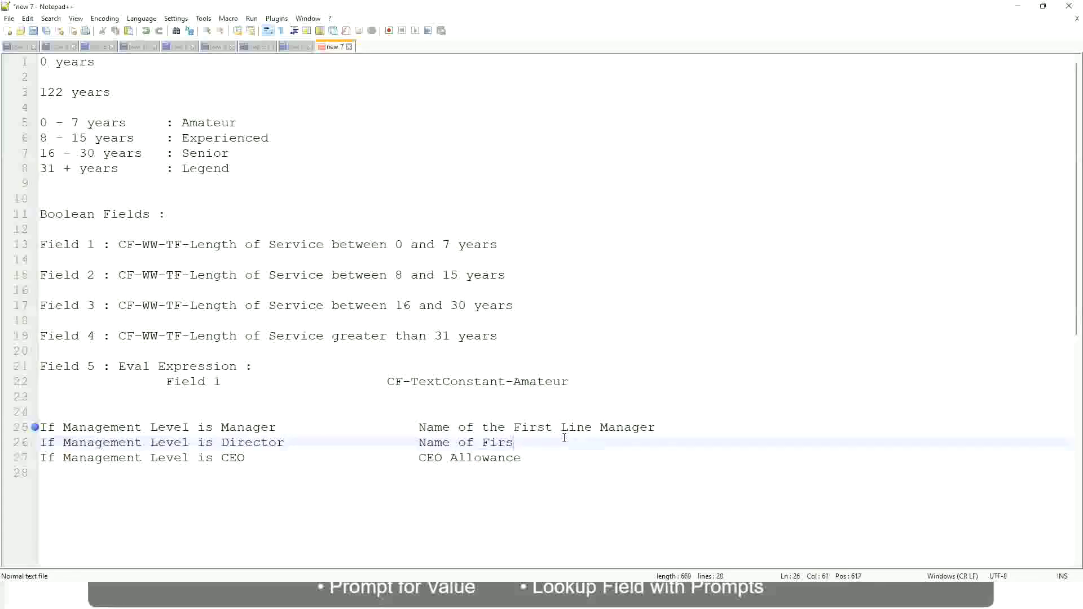
pyautogui.press('BackSpace')
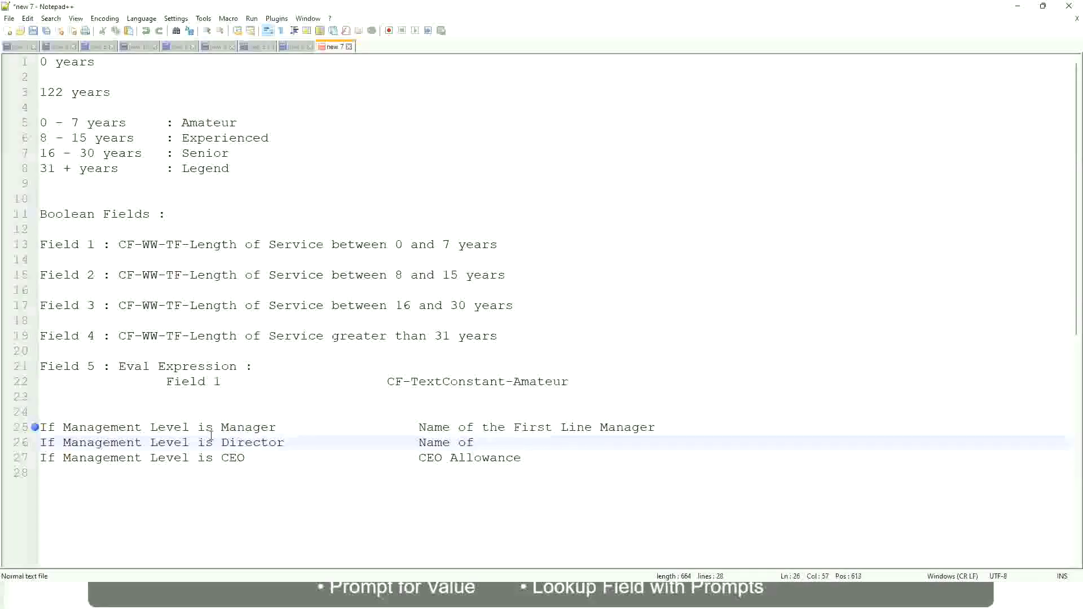
# Change First to Second on line 25 and complete line 26 as 'Name of Manager'.
pyautogui.doubleClick(522, 427)
pyautogui.write('Second')
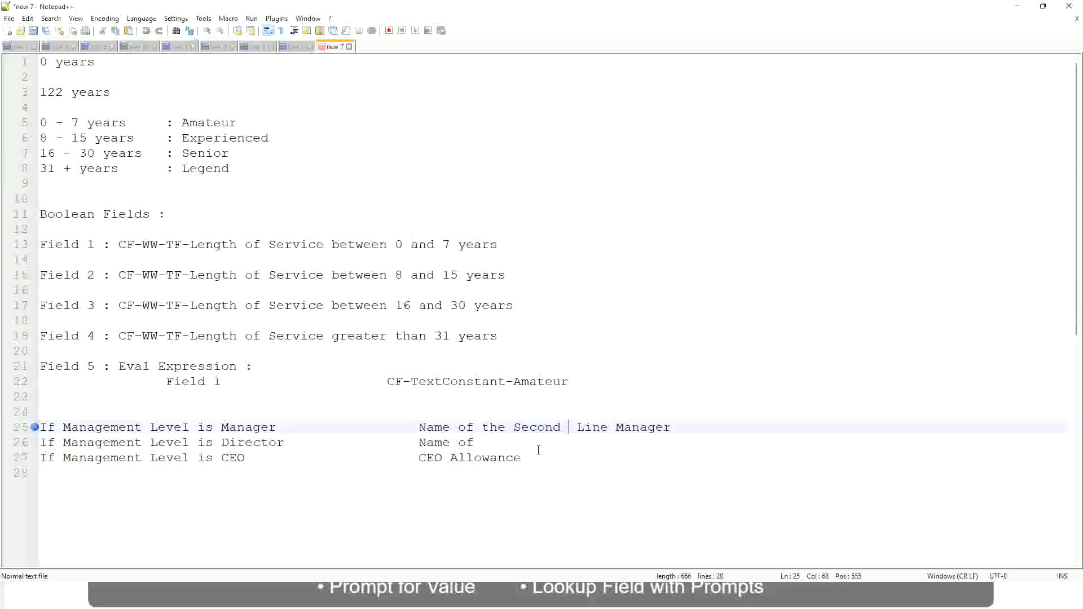
pyautogui.press('BackSpace')
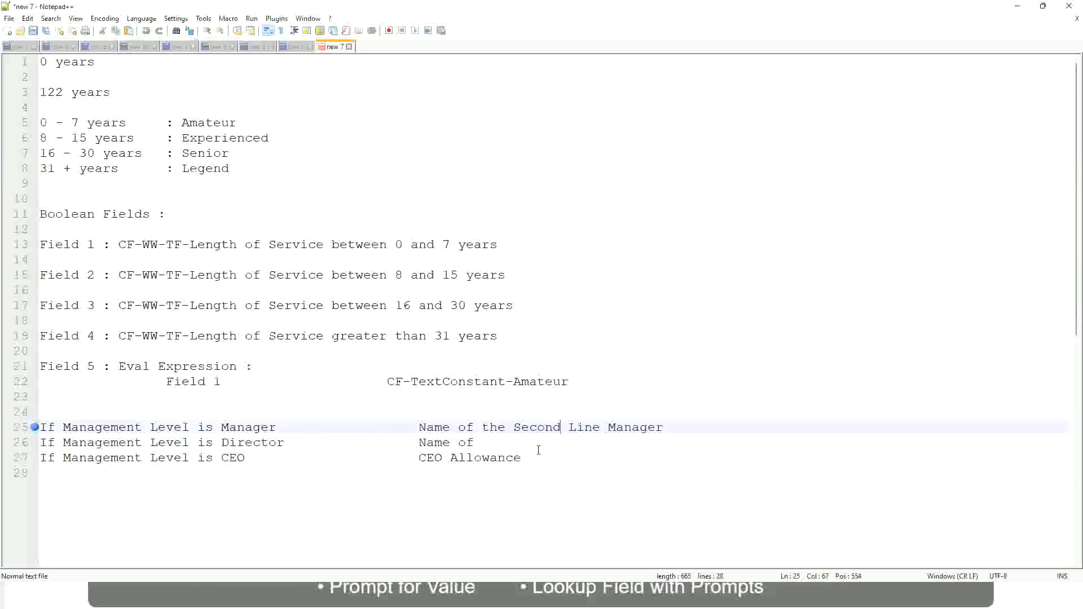
pyautogui.click(490, 442)
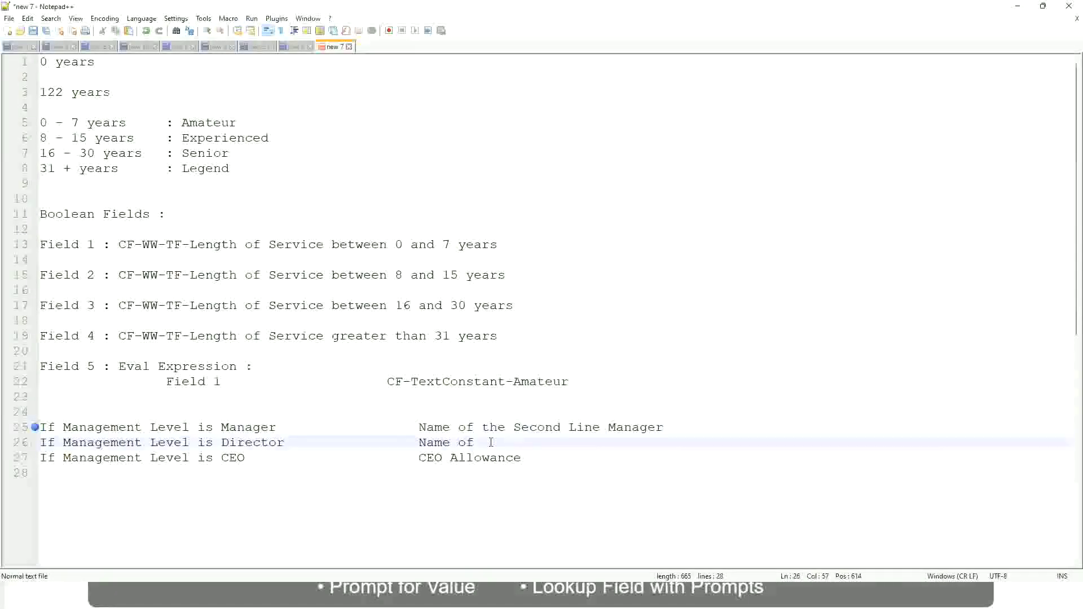
pyautogui.write('Manager')
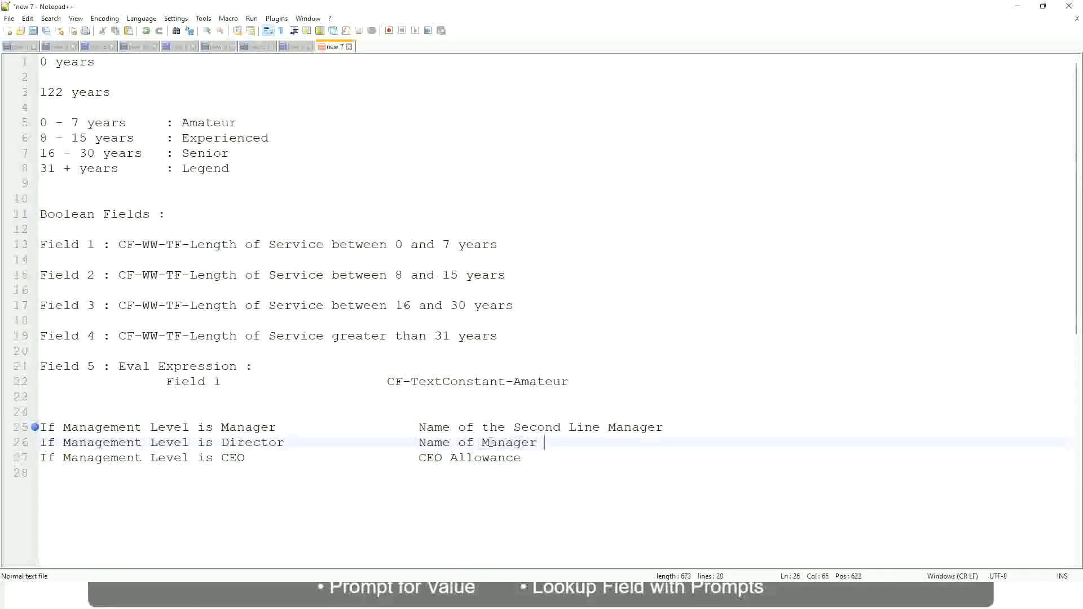
# Overwrite CEO Allowance on line 27 with 'name of CEO/Himself/Herself'.
pyautogui.click(228, 457)
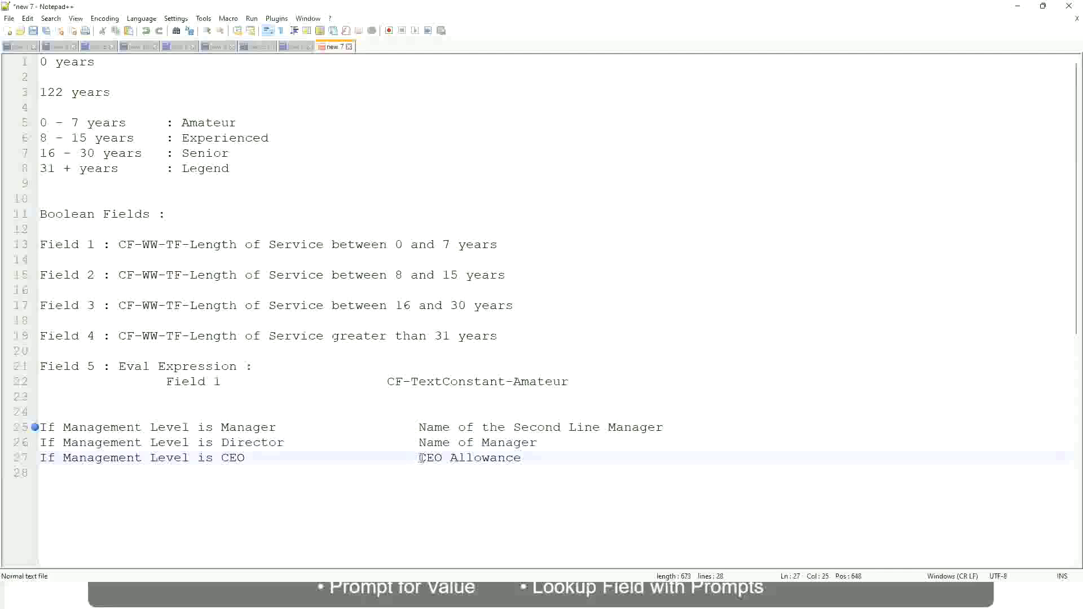
pyautogui.moveTo(418, 457); pyautogui.dragTo(536, 457)
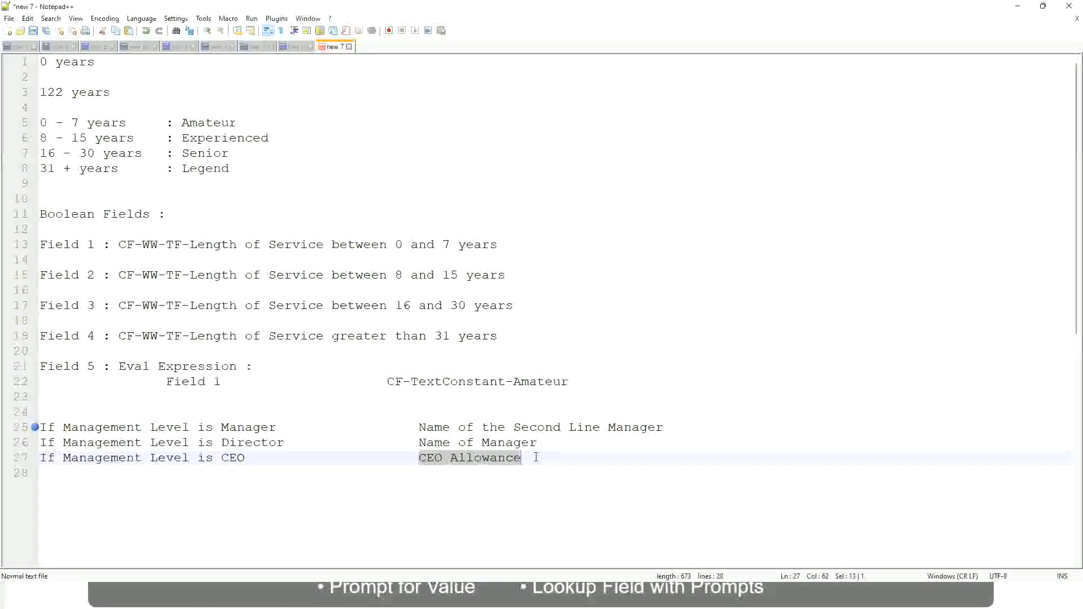
pyautogui.write('name of CEO')
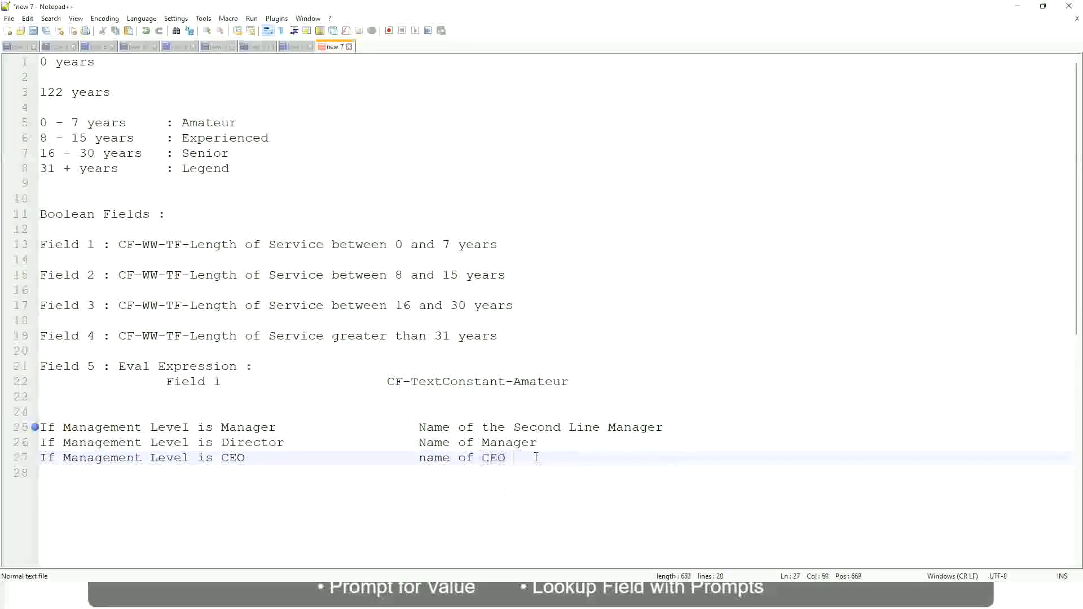
pyautogui.press('BackSpace')
pyautogui.write('/Himself/Herself')
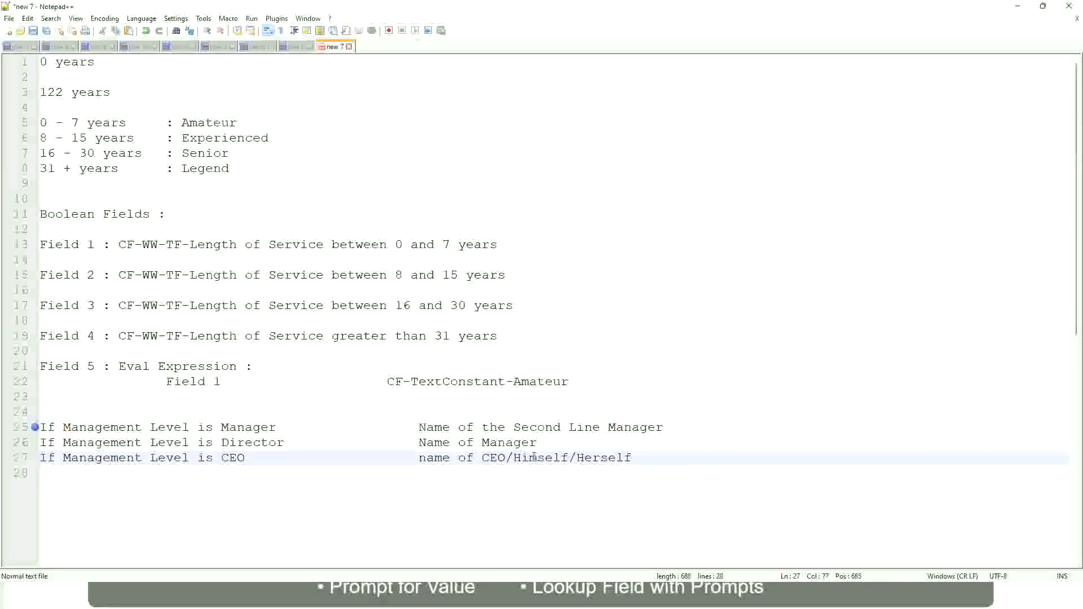
pyautogui.click(396, 458)
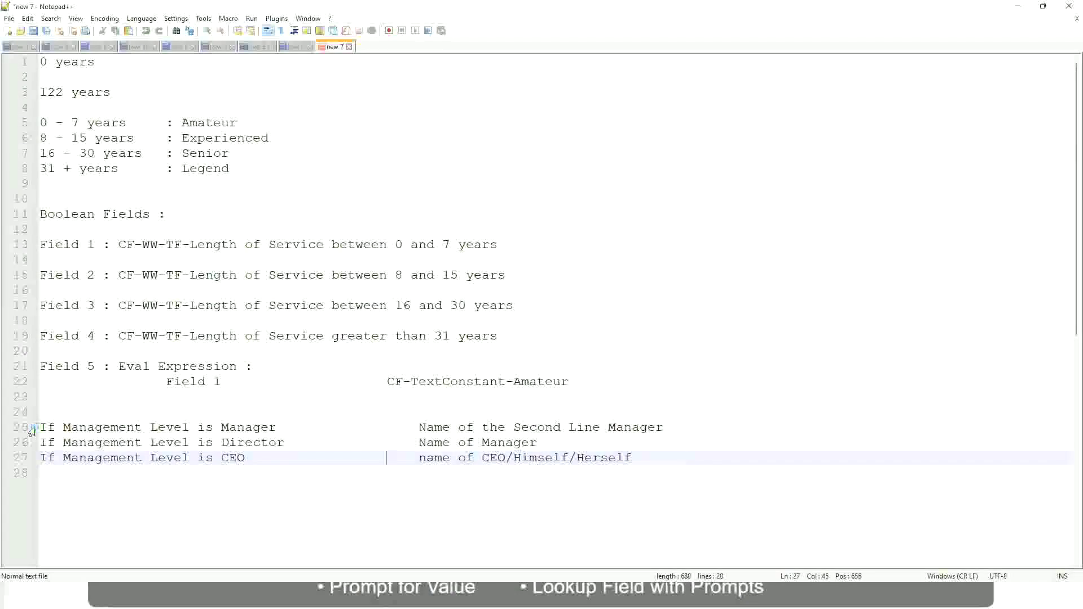
pyautogui.click(118, 427)
pyautogui.click(252, 429)
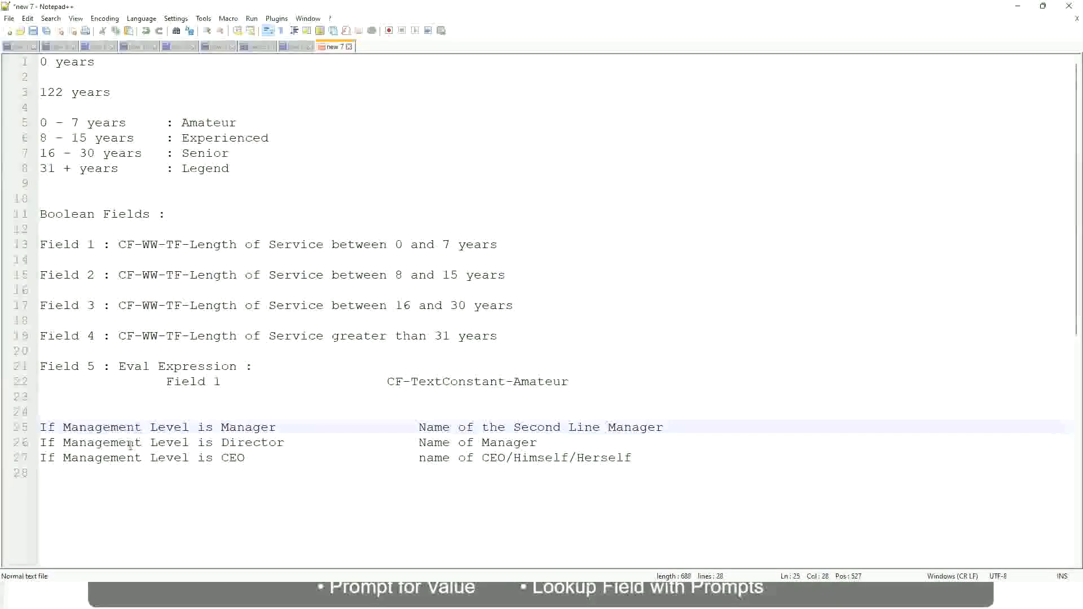
pyautogui.click(267, 442)
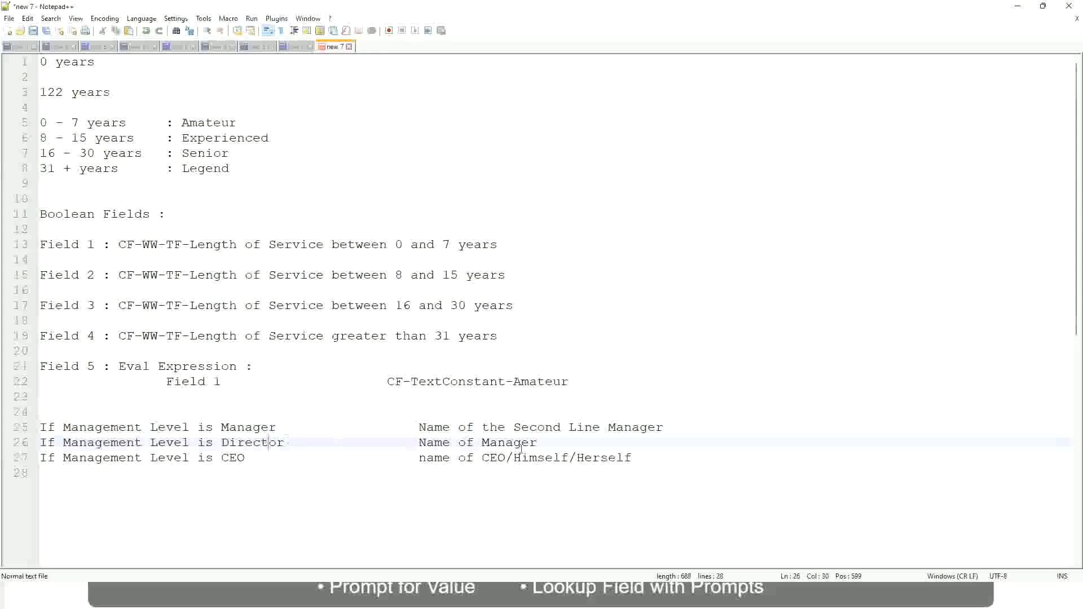
pyautogui.click(538, 442)
pyautogui.click(243, 444)
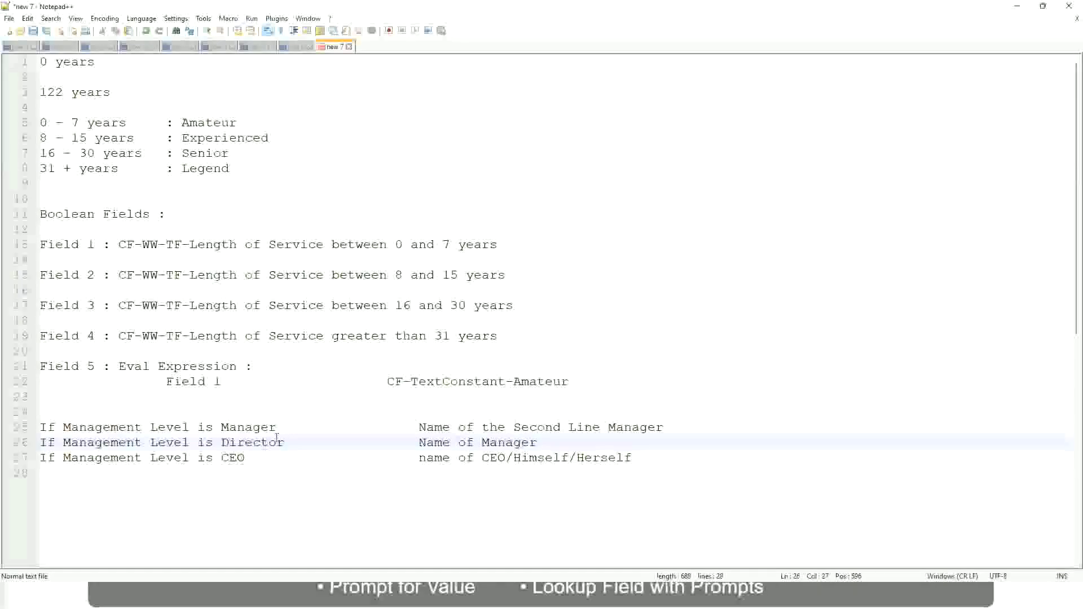
pyautogui.click(233, 459)
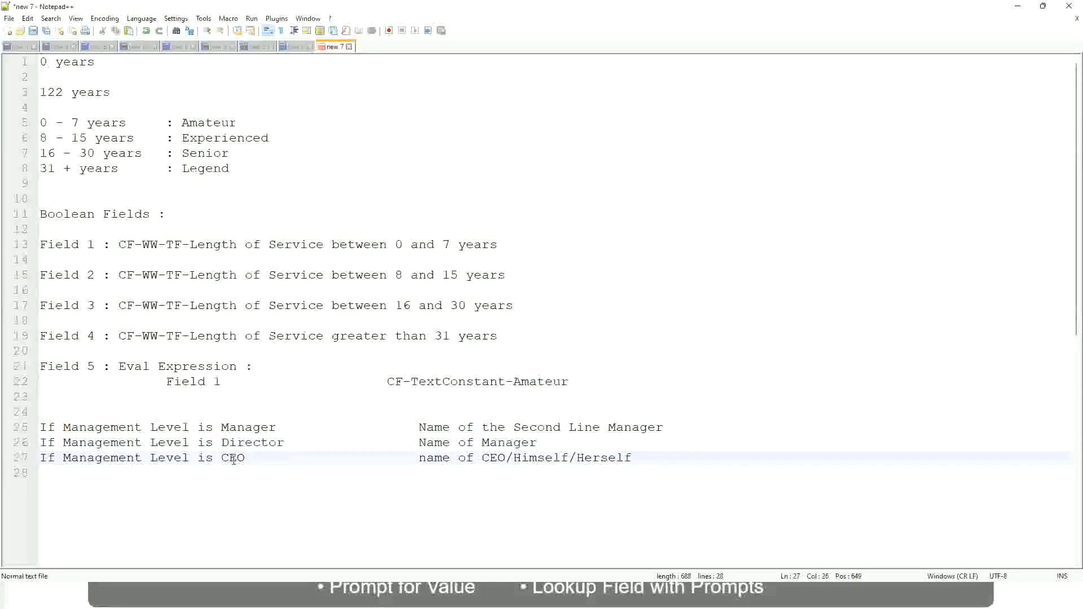
pyautogui.click(505, 458)
pyautogui.click(637, 458)
pyautogui.moveTo(655, 458); pyautogui.dragTo(40, 427)
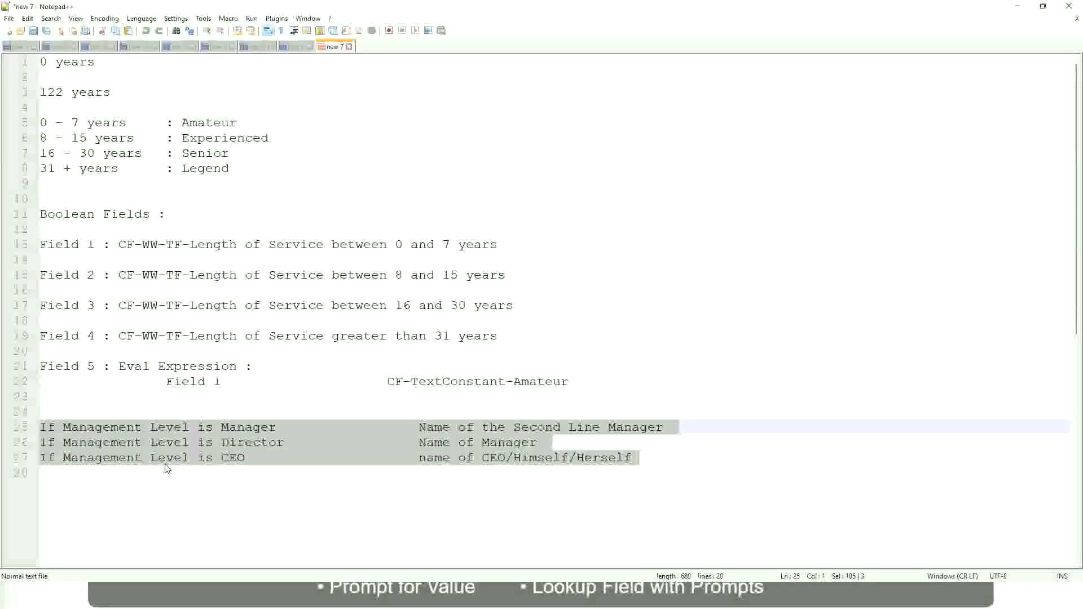
# Review the Manager rule's 'Name of the Second Line Manager' description on line 25.
pyautogui.click(458, 427)
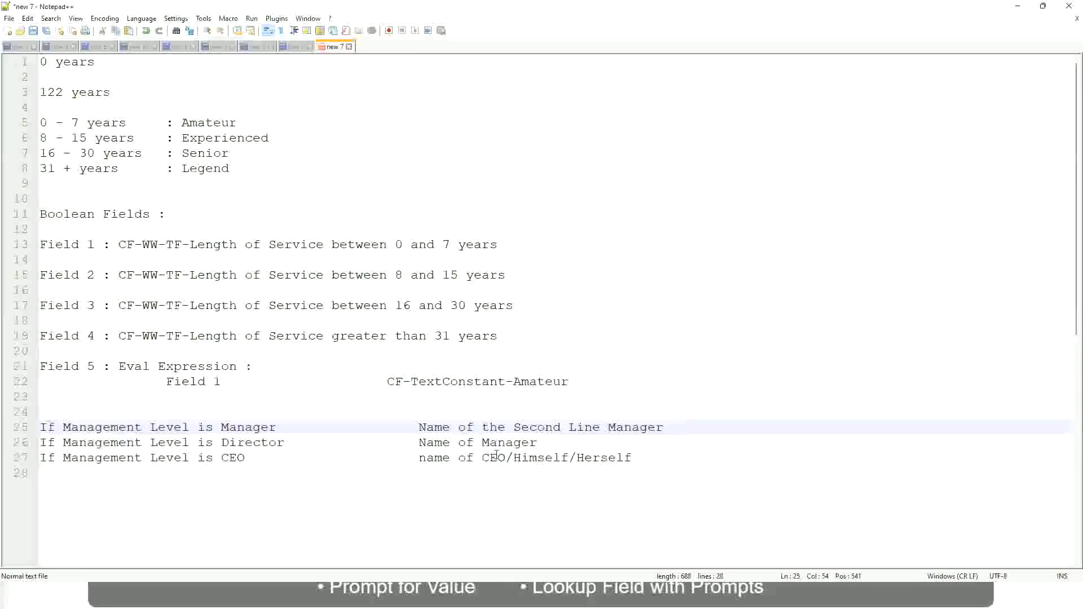
pyautogui.moveTo(417, 428); pyautogui.dragTo(665, 427)
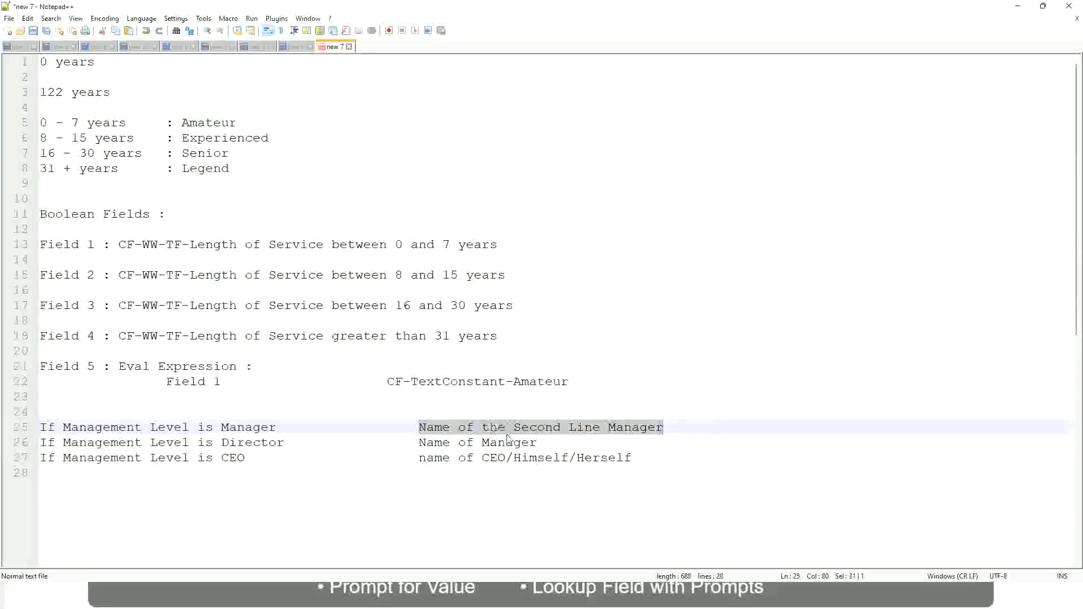
pyautogui.press('Right')
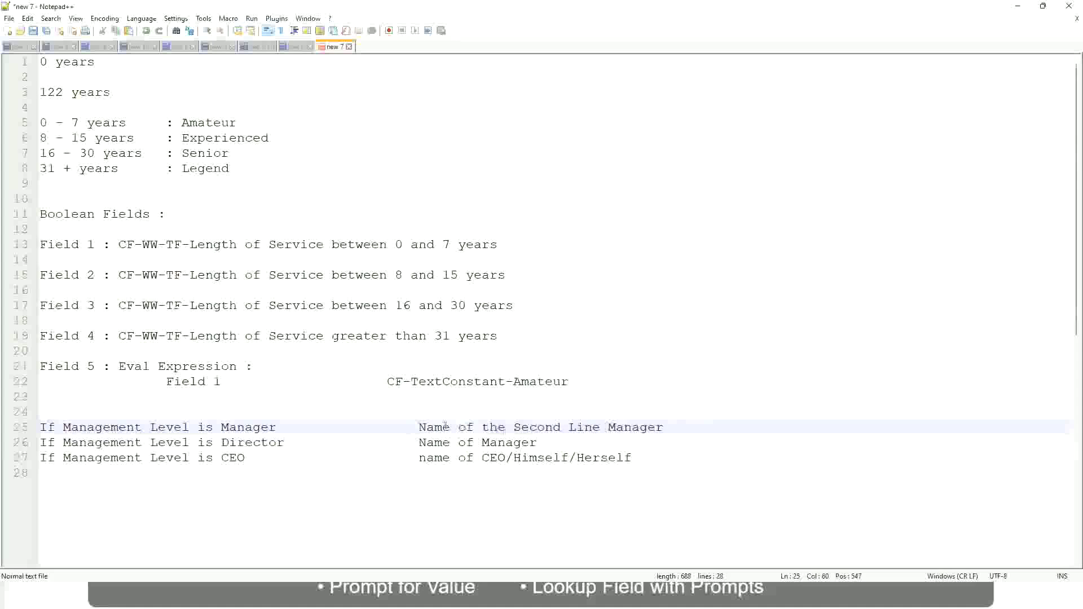
pyautogui.moveTo(419, 427); pyautogui.dragTo(666, 427)
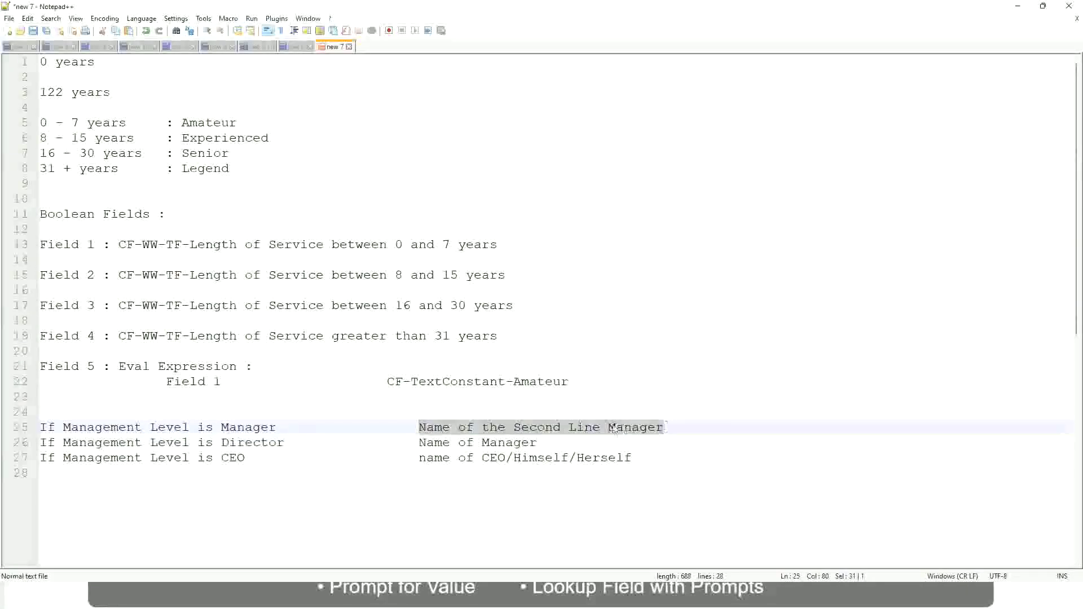
pyautogui.click(555, 431)
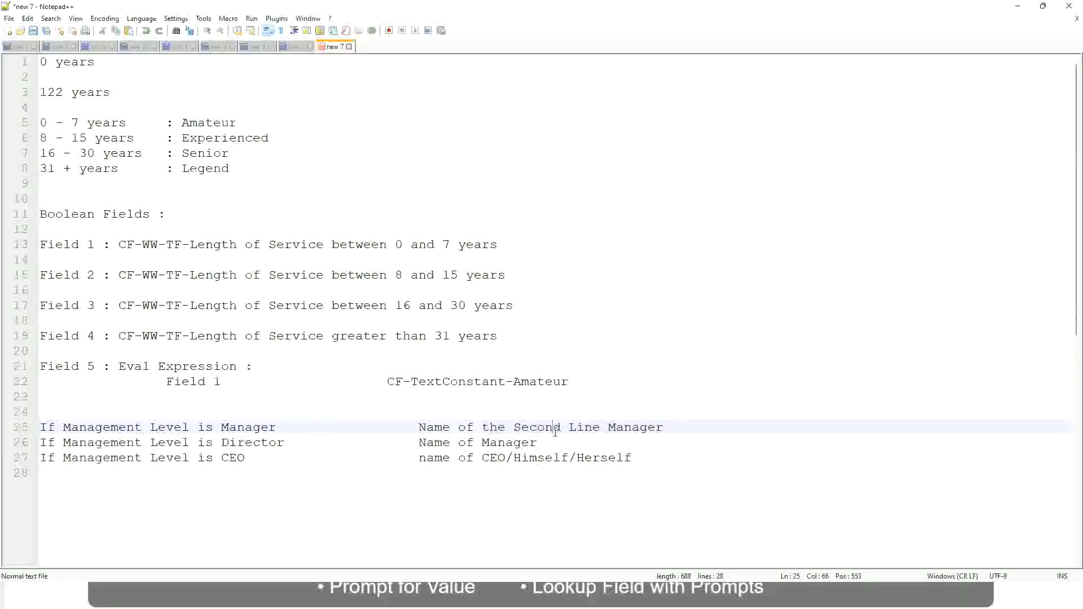
pyautogui.click(282, 427)
pyautogui.click(555, 427)
pyautogui.moveTo(593, 427); pyautogui.dragTo(601, 427)
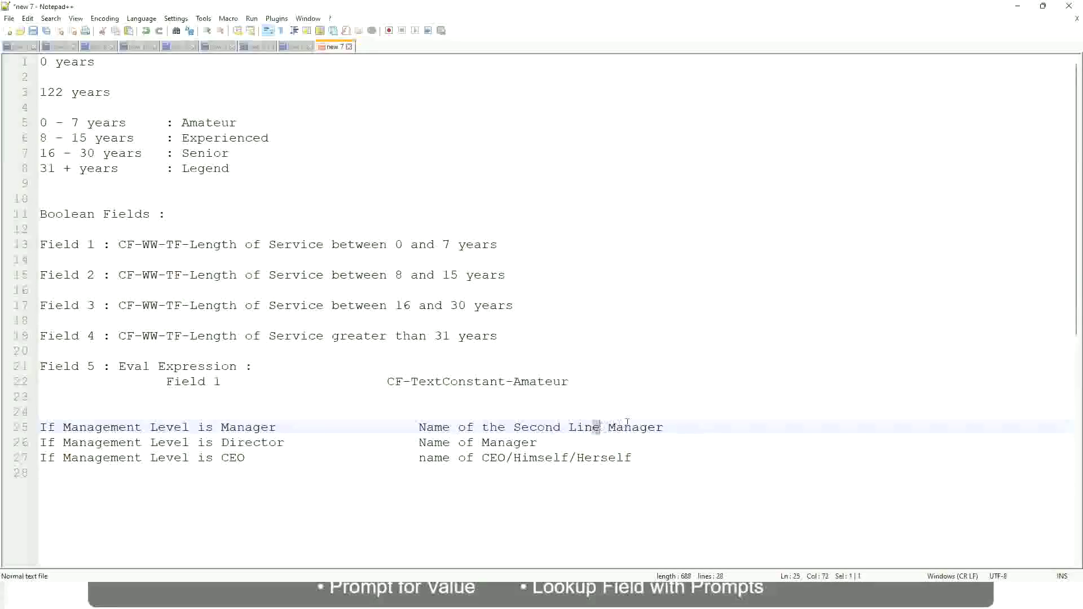
pyautogui.click(679, 424)
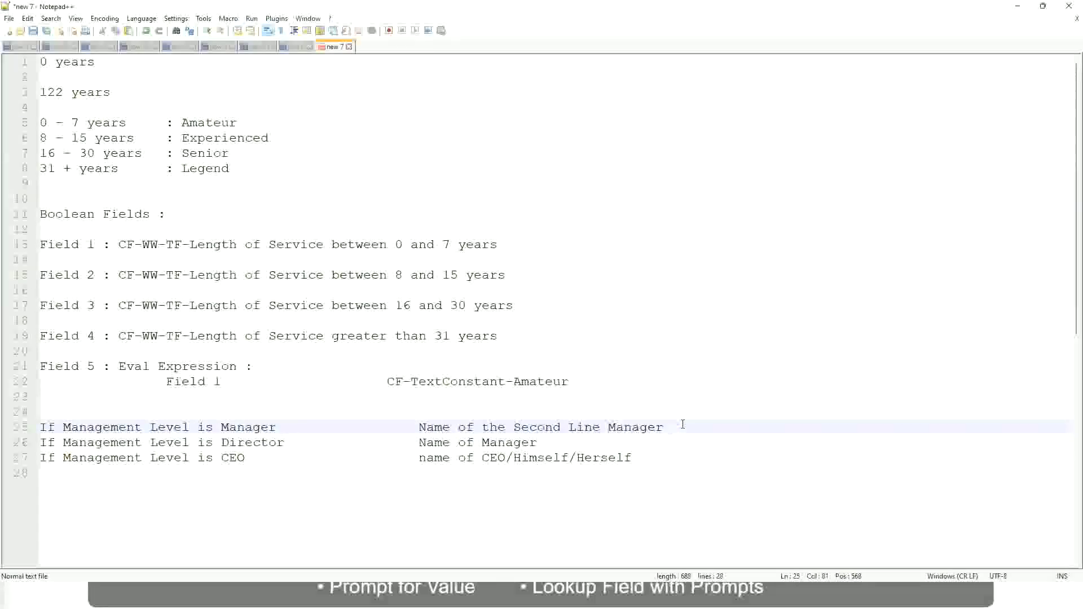
pyautogui.click(642, 427)
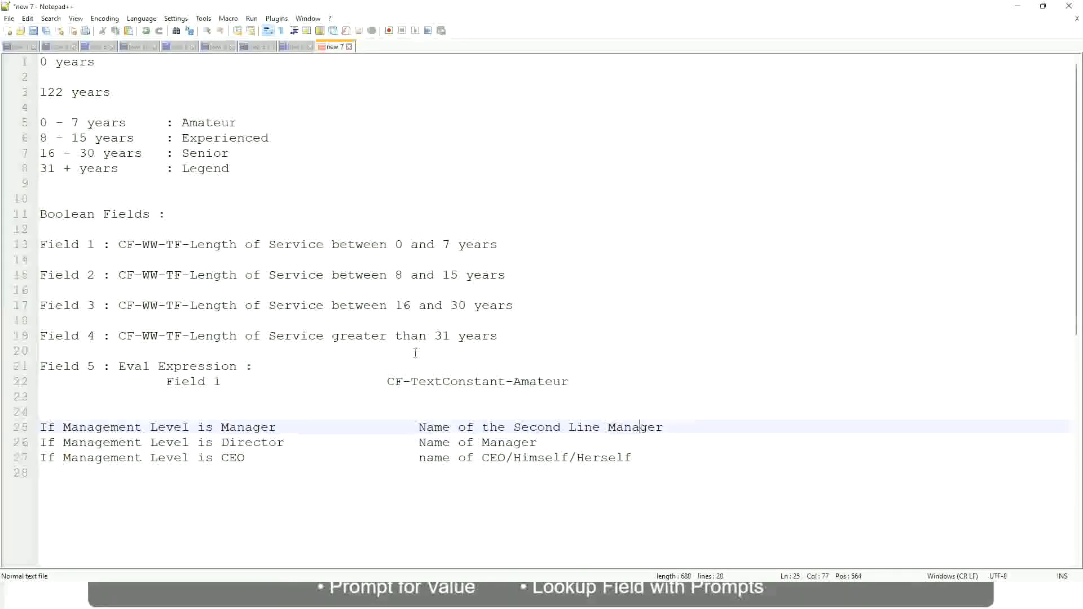
# Check the Amateur-to-Legend experience bands and the Manager, Director and CEO rules.
pyautogui.doubleClick(215, 123)
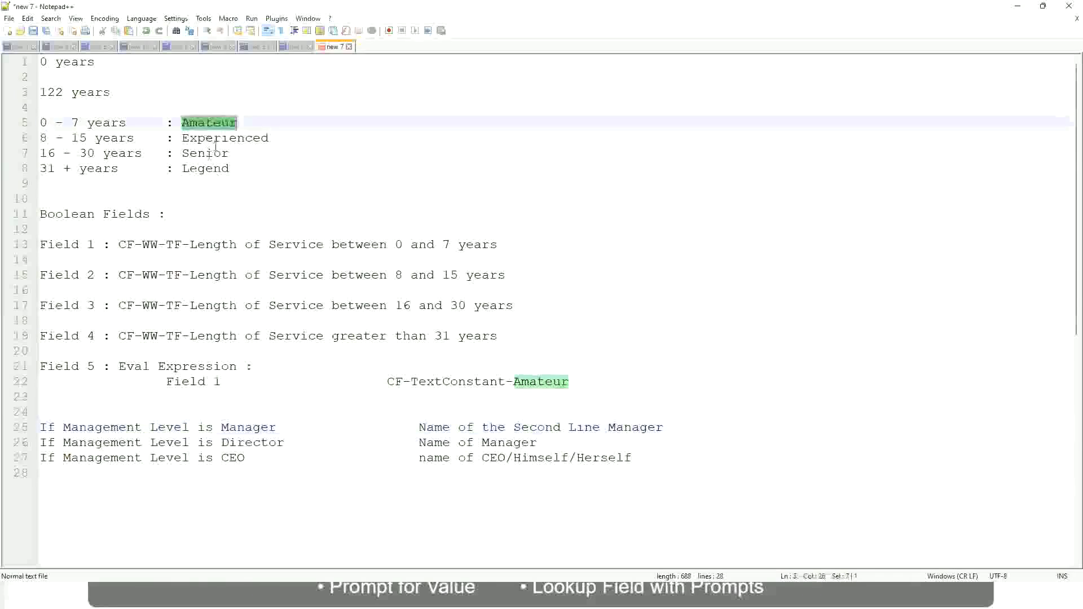
pyautogui.doubleClick(219, 138)
pyautogui.click(207, 154)
pyautogui.click(205, 168)
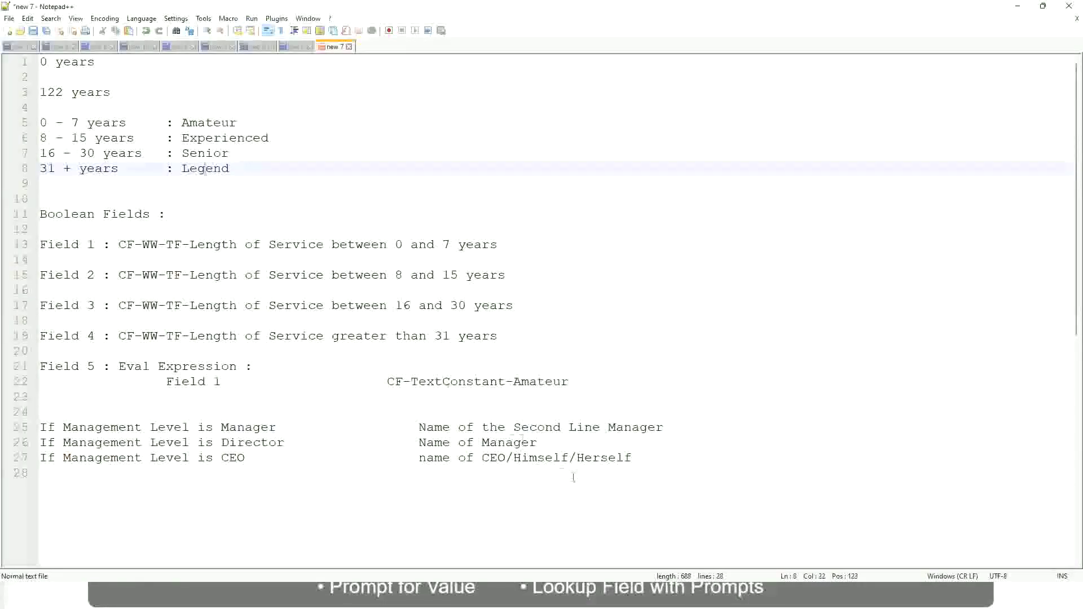
pyautogui.click(553, 458)
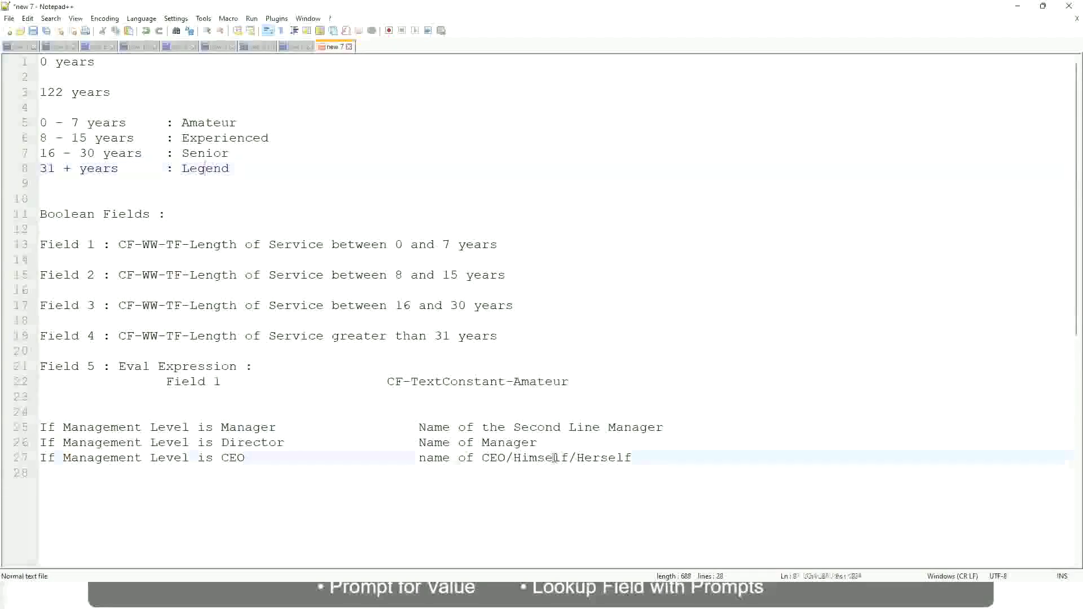
pyautogui.click(508, 441)
pyautogui.click(521, 429)
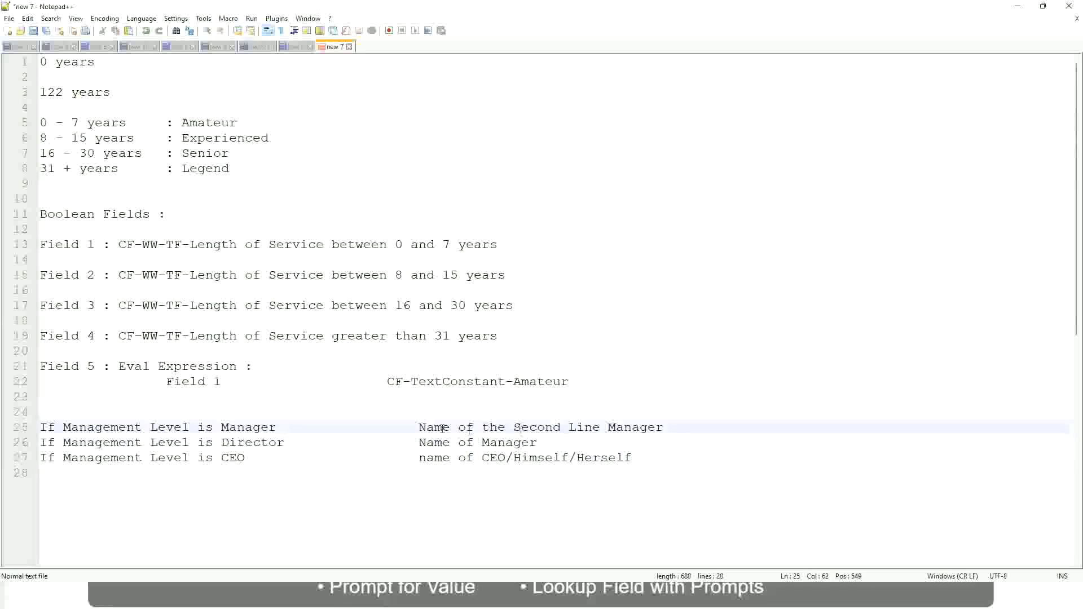
pyautogui.click(295, 450)
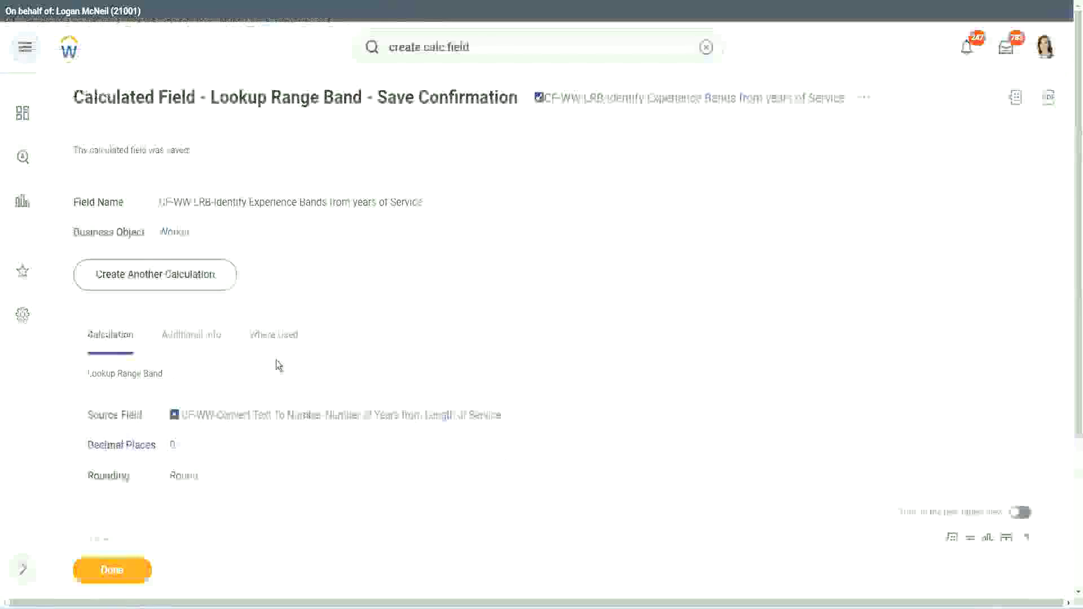
# Copy the calculated field's name as text and finish with the field.
pyautogui.scroll(-4, 349, 265)
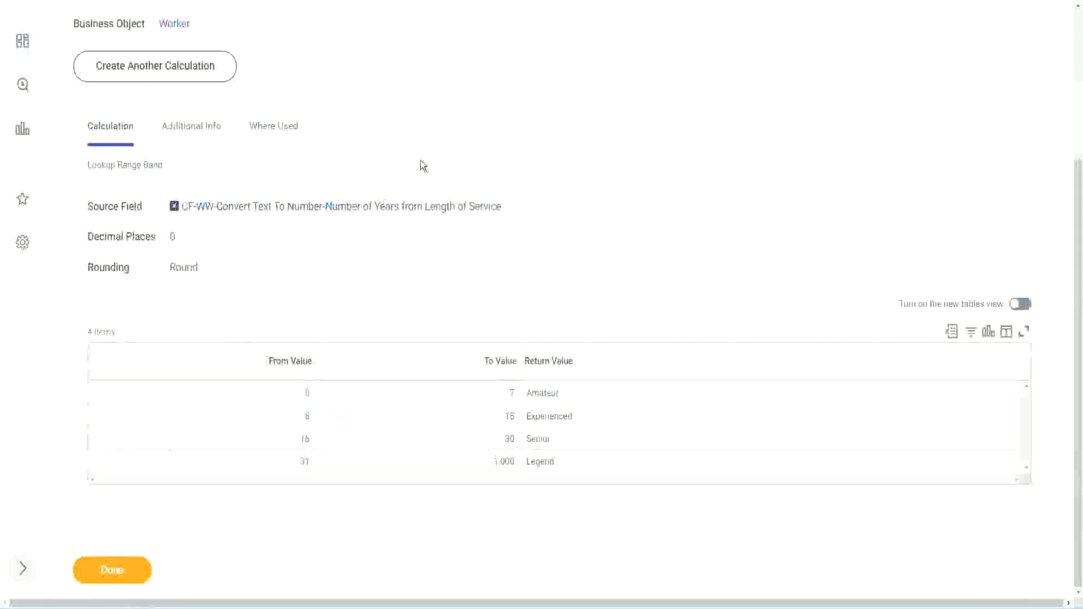
pyautogui.scroll(4, 420, 217)
pyautogui.rightClick(636, 105)
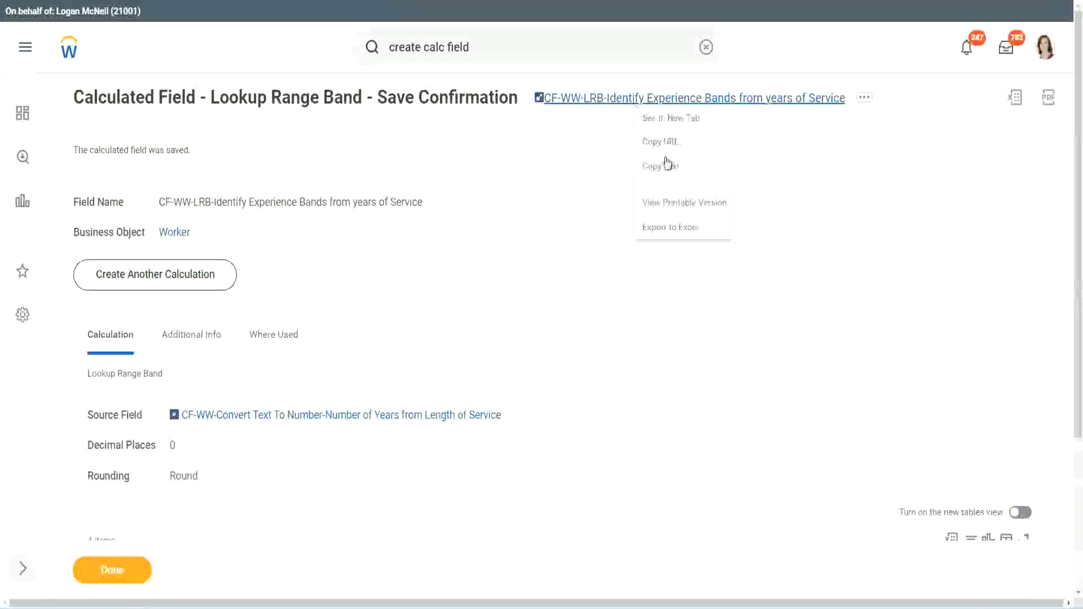
pyautogui.click(672, 167)
pyautogui.click(105, 576)
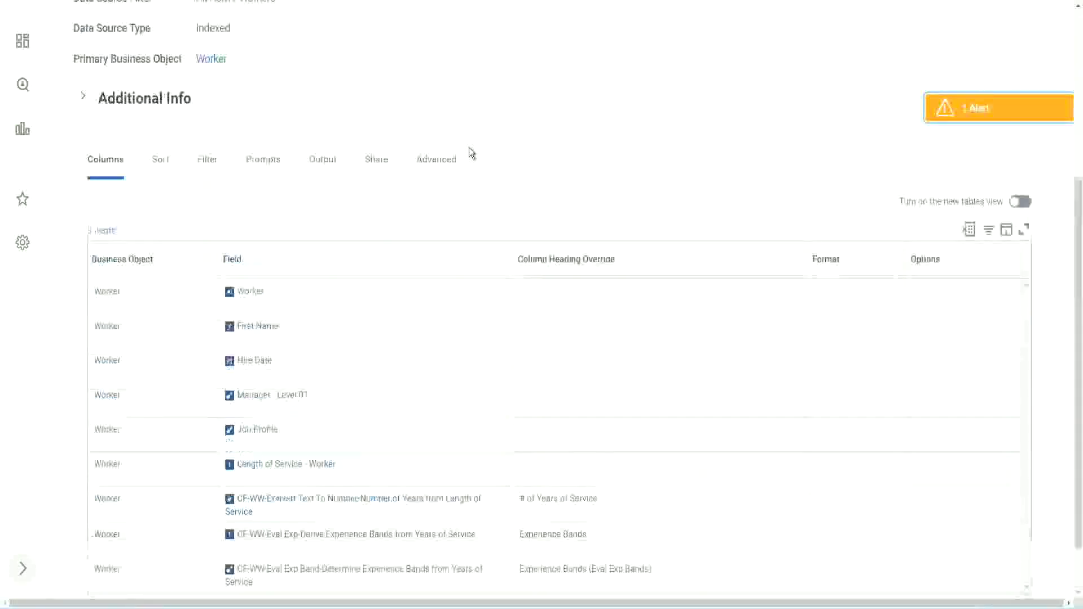
# Open the WW Employee Details custom report for editing.
pyautogui.scroll(5, 469, 147)
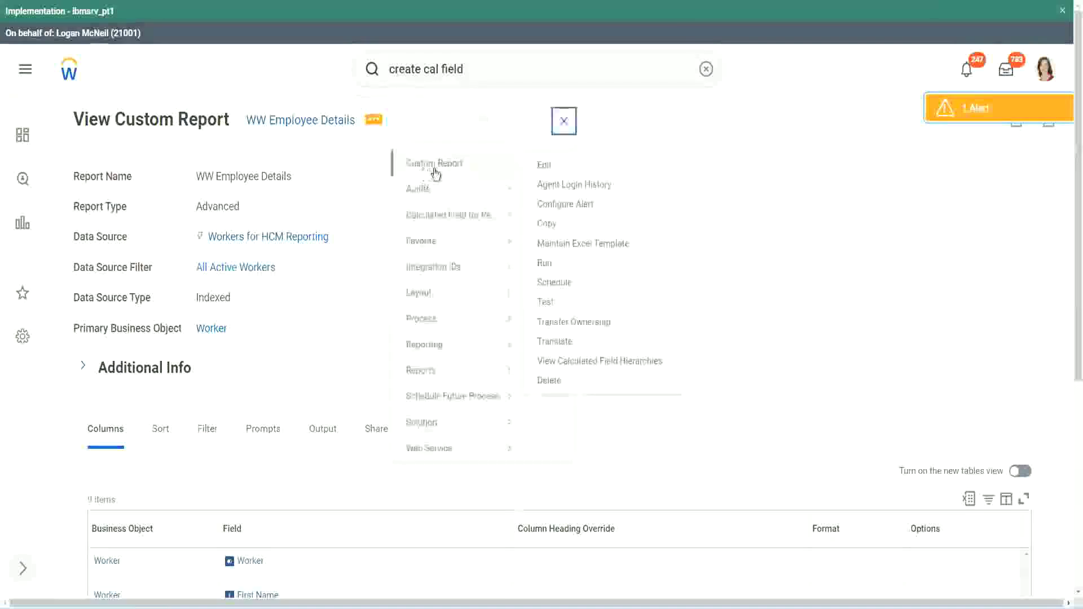
pyautogui.click(550, 165)
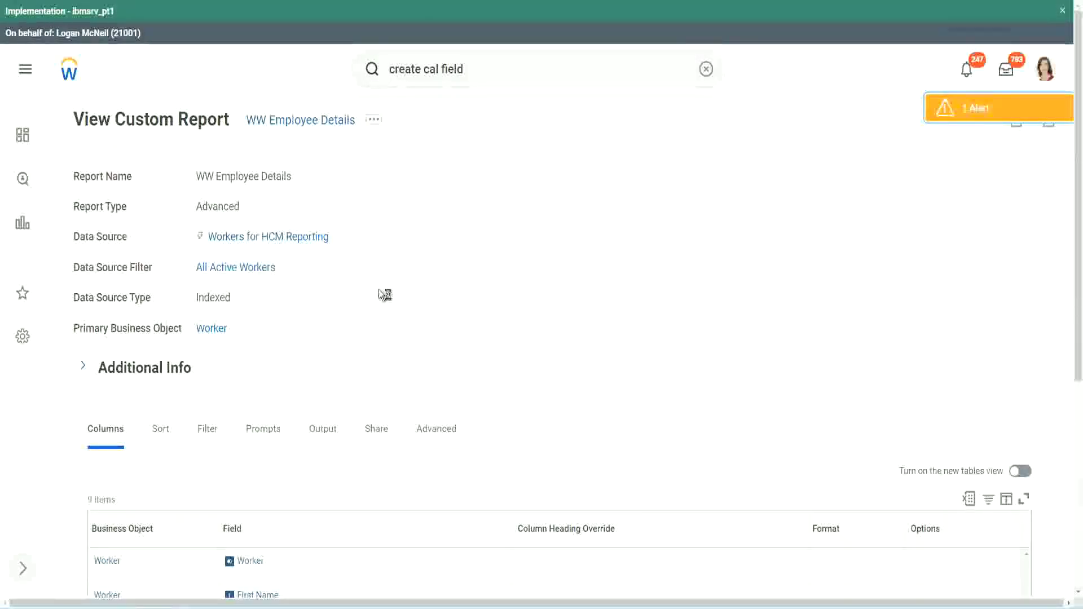
pyautogui.scroll(-6, 412, 294)
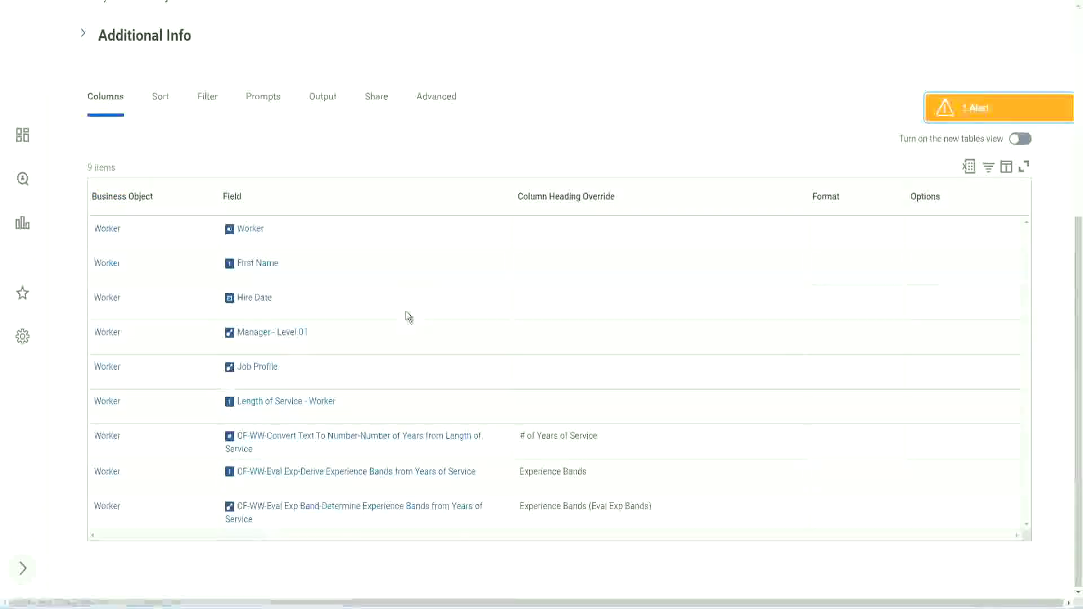
# Add a column row using the pasted CF-WW-LRB-Identify Experience Bands from years of Service field.
pyautogui.scroll(-6, 406, 315)
pyautogui.scroll(-3, 140, 394)
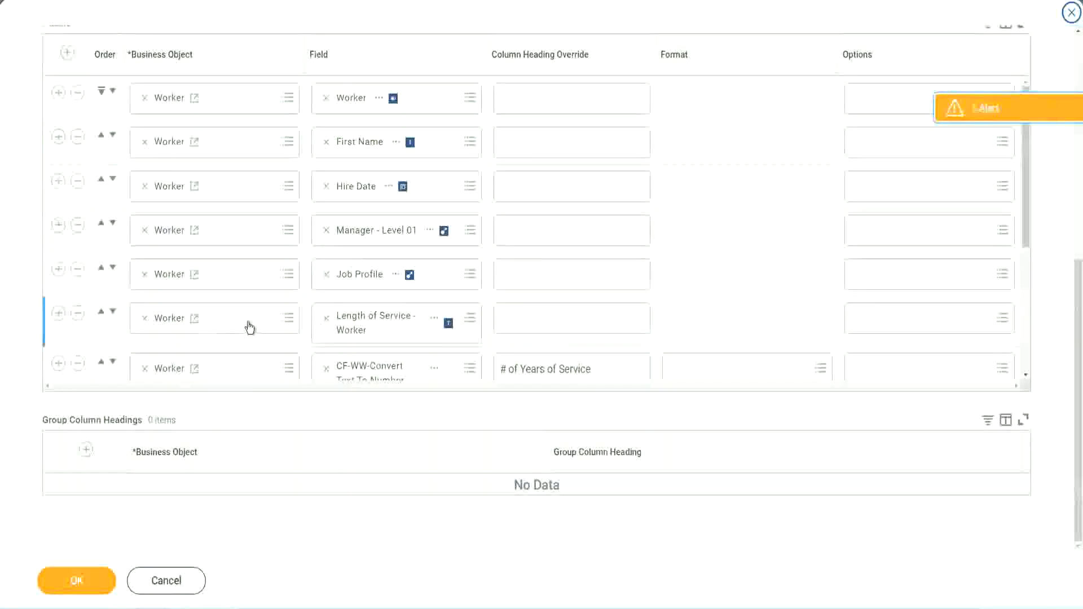
pyautogui.scroll(-4, 137, 341)
pyautogui.click(58, 302)
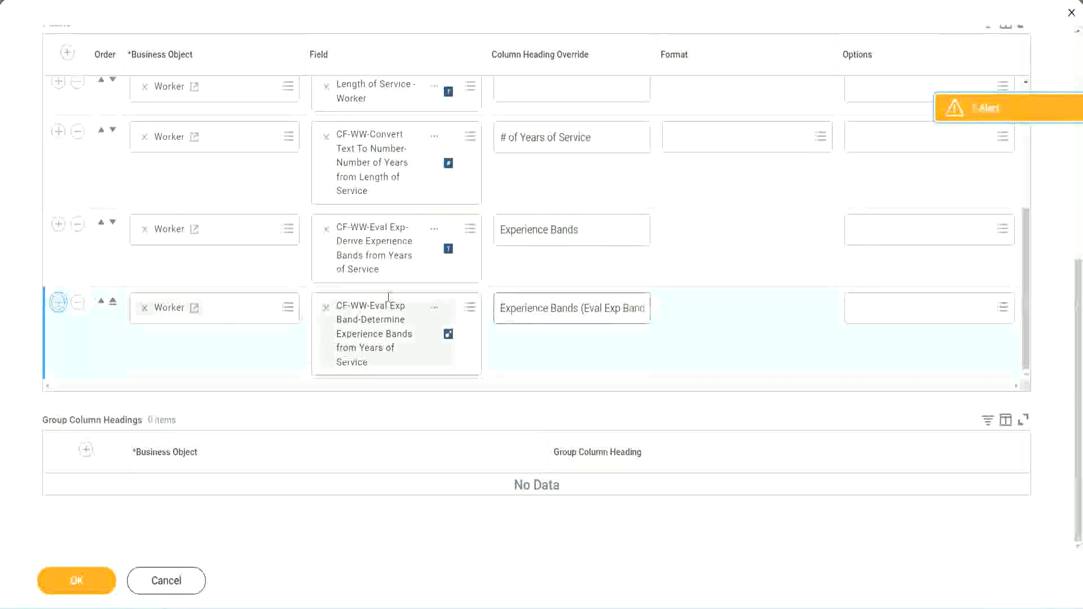
pyautogui.click(370, 359)
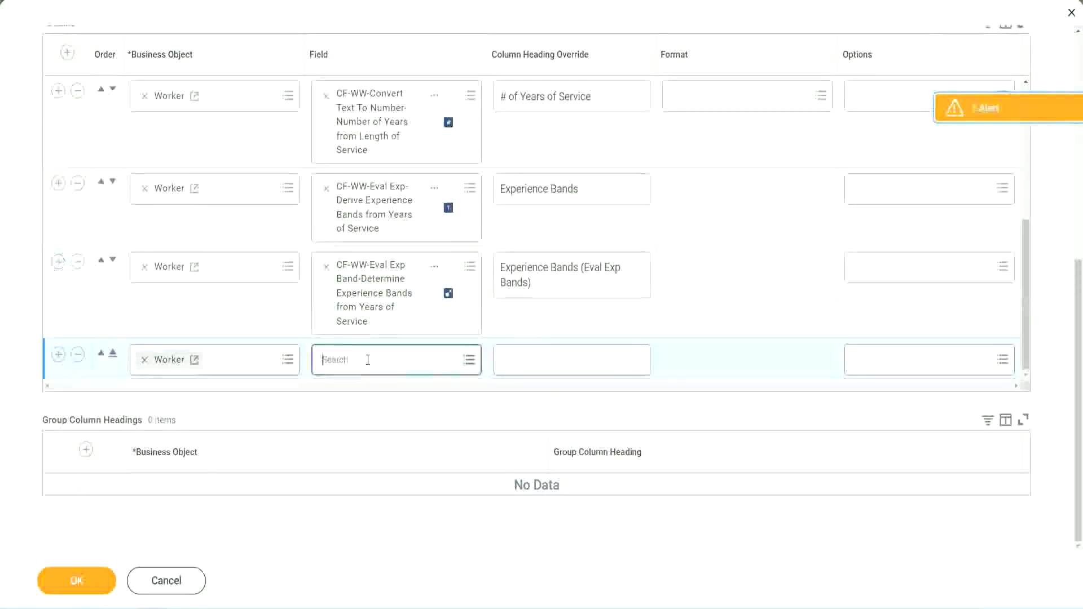
pyautogui.hotkey('ctrl', 'v')
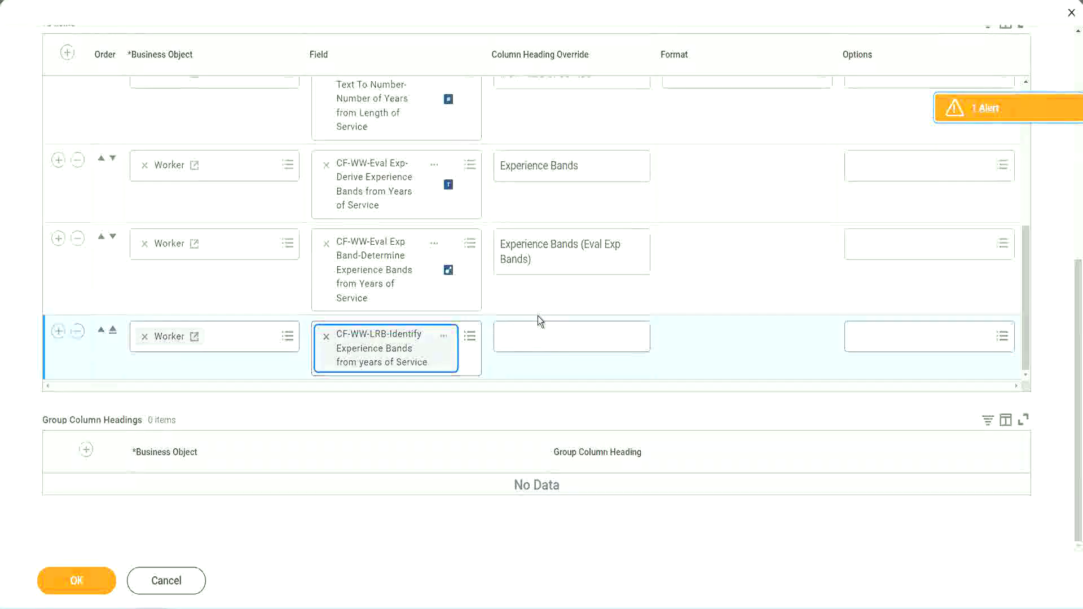
# Set the column heading to 'Experience Bands (LRB)' and save the report with OK.
pyautogui.click(540, 330)
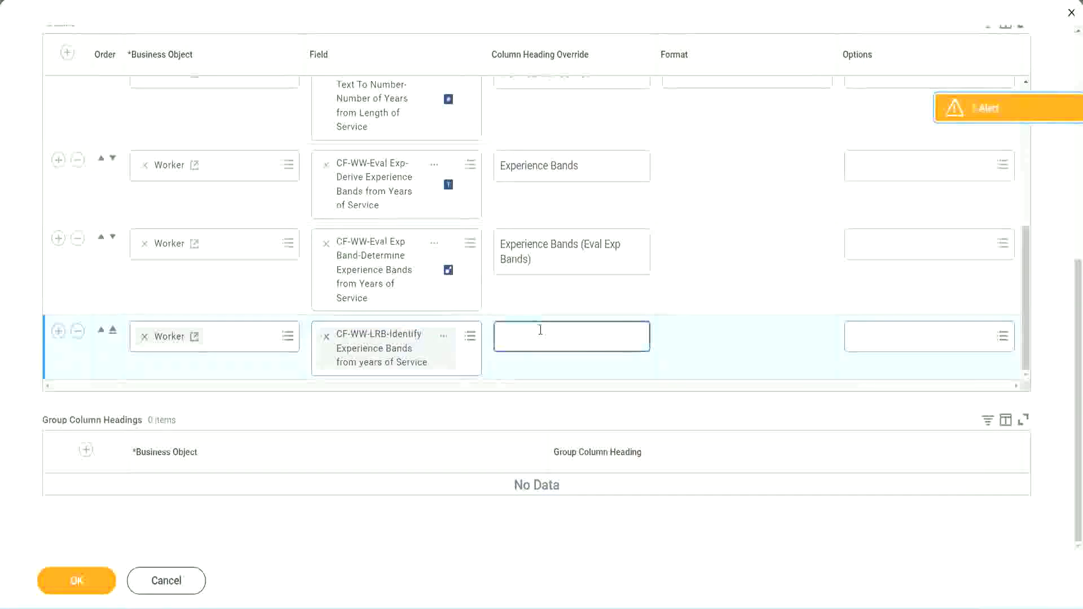
pyautogui.write('Ex')
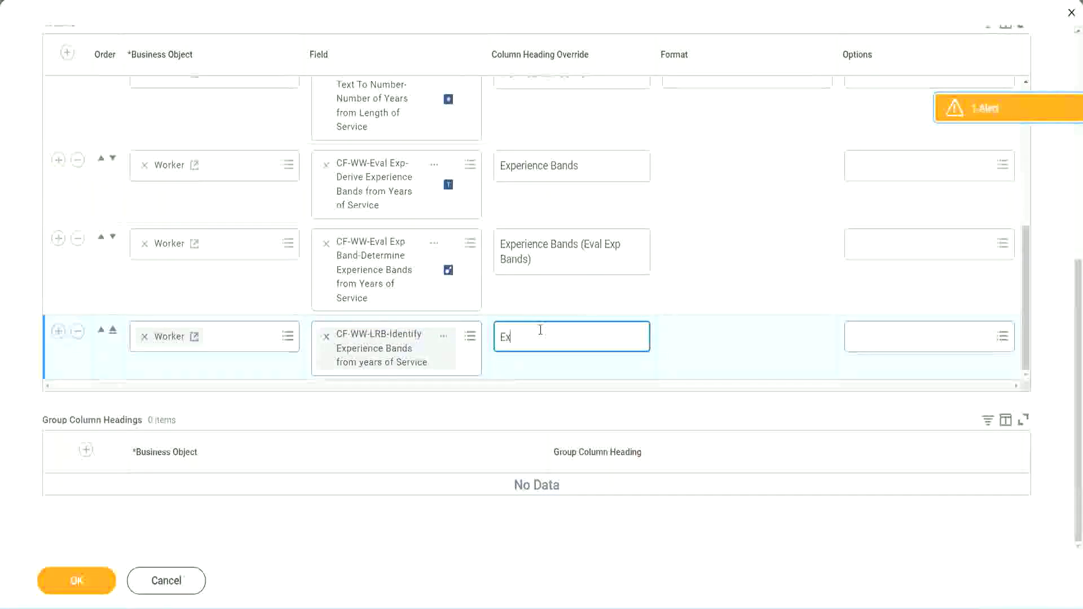
pyautogui.write('perience')
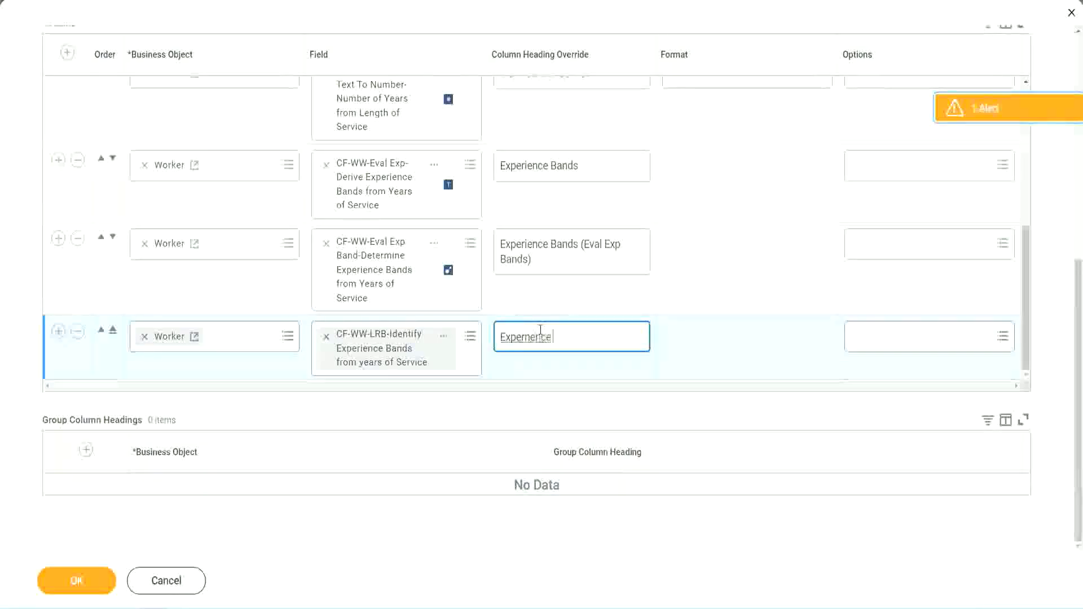
pyautogui.press('BackSpace')
pyautogui.press('BackSpace')
pyautogui.press('BackSpace')
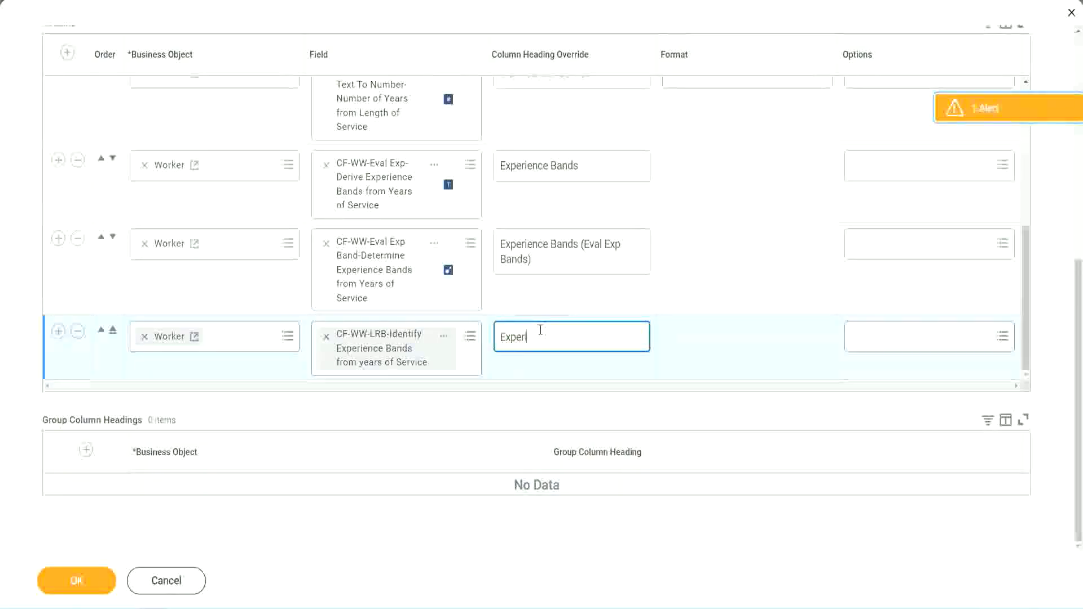
pyautogui.write('ience Bands ')
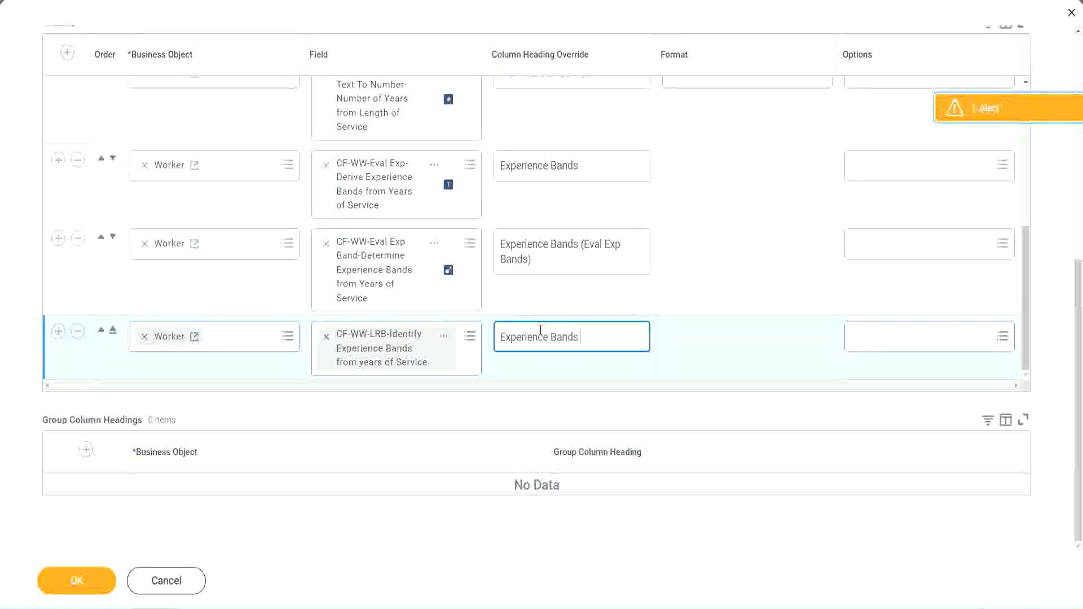
pyautogui.write('(LRB)')
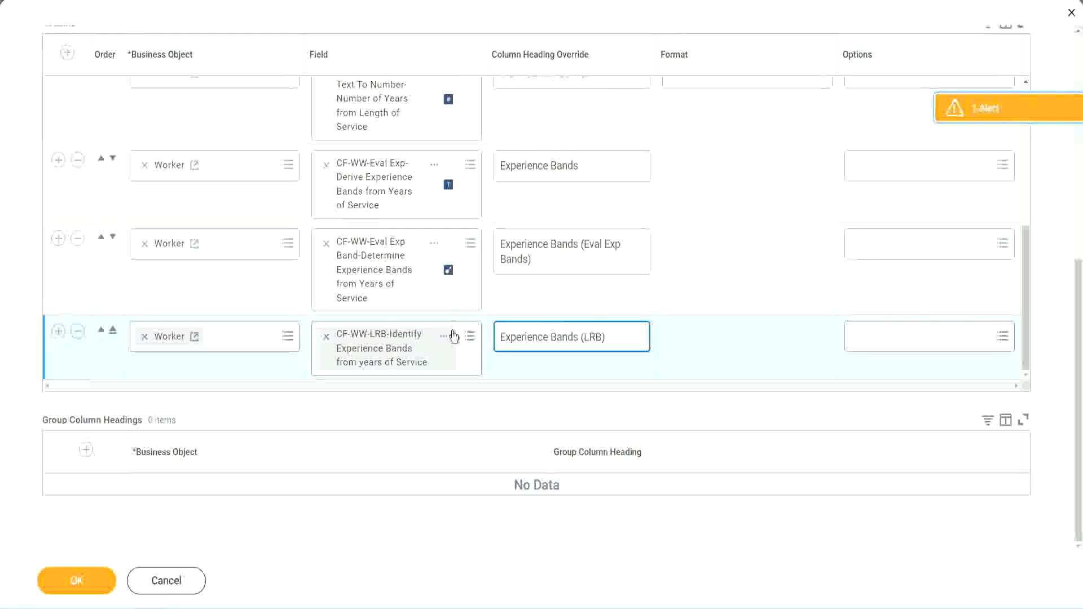
pyautogui.click(94, 589)
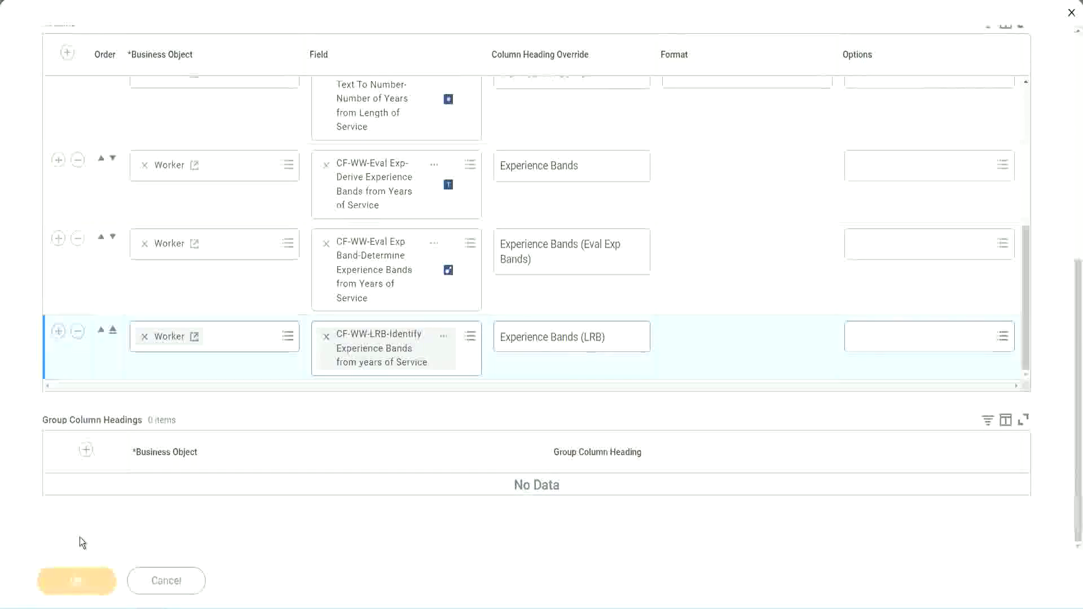
# Run WW Employee Details with blank Worker Types and Employee Type prompts to list 347 workers.
pyautogui.click(95, 572)
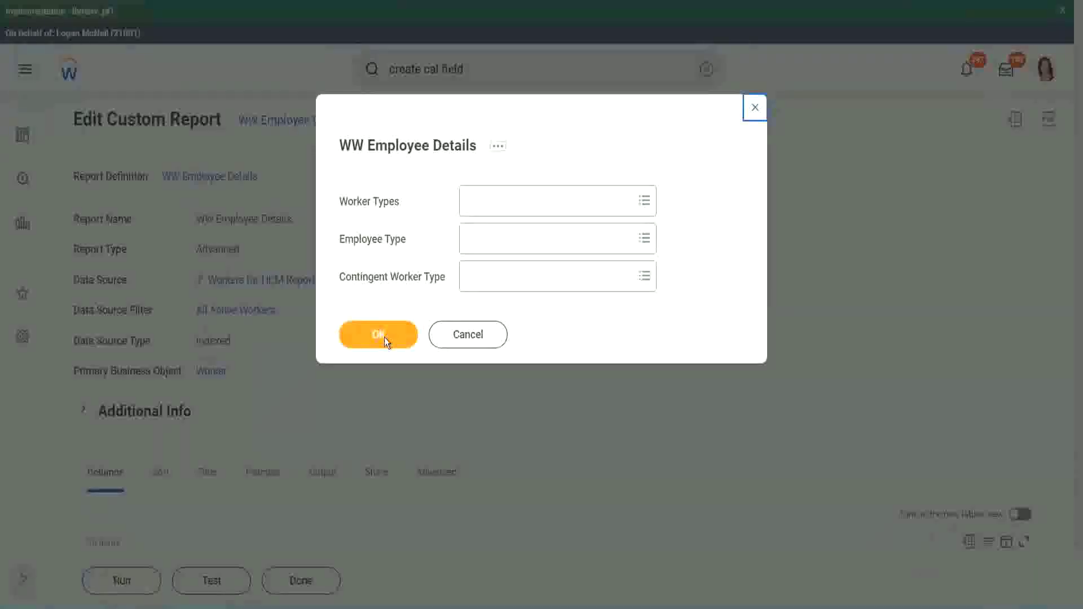
pyautogui.click(384, 338)
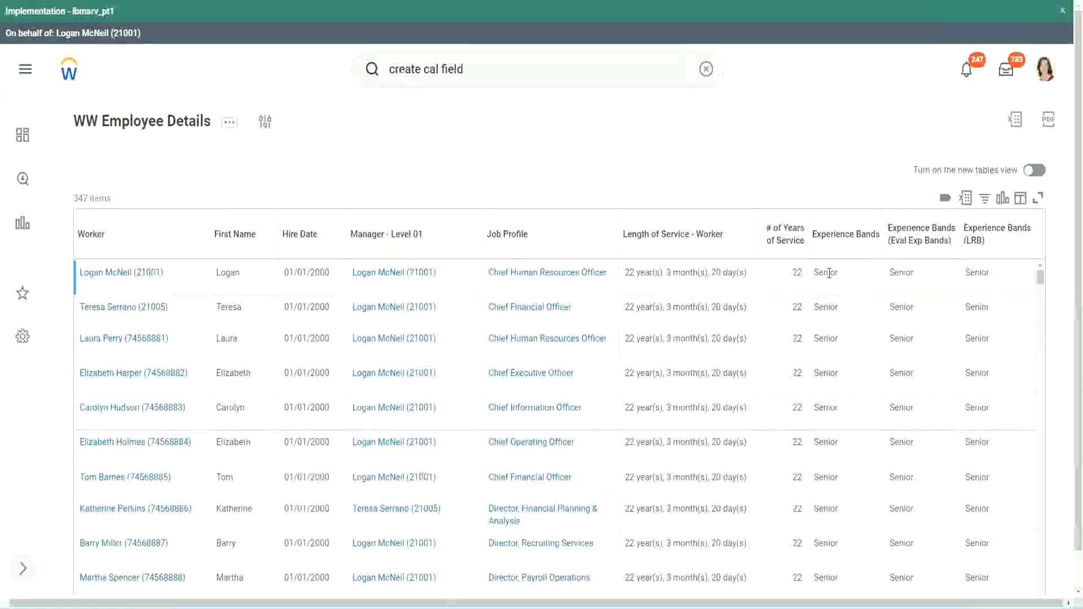
pyautogui.doubleClick(829, 273)
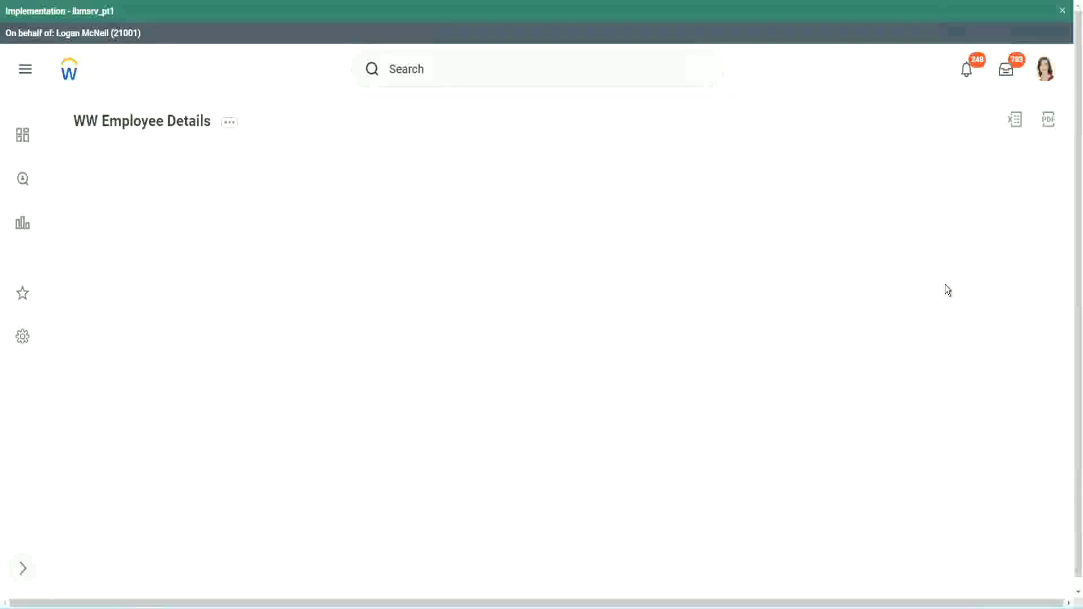
pyautogui.scroll(-10, 915, 351)
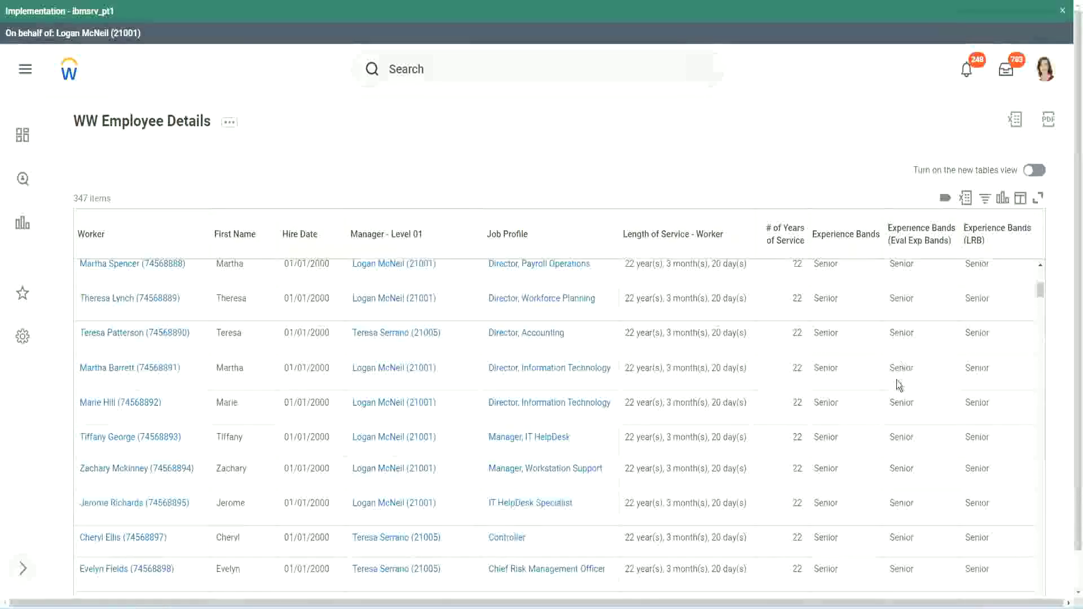
pyautogui.scroll(-3, 896, 381)
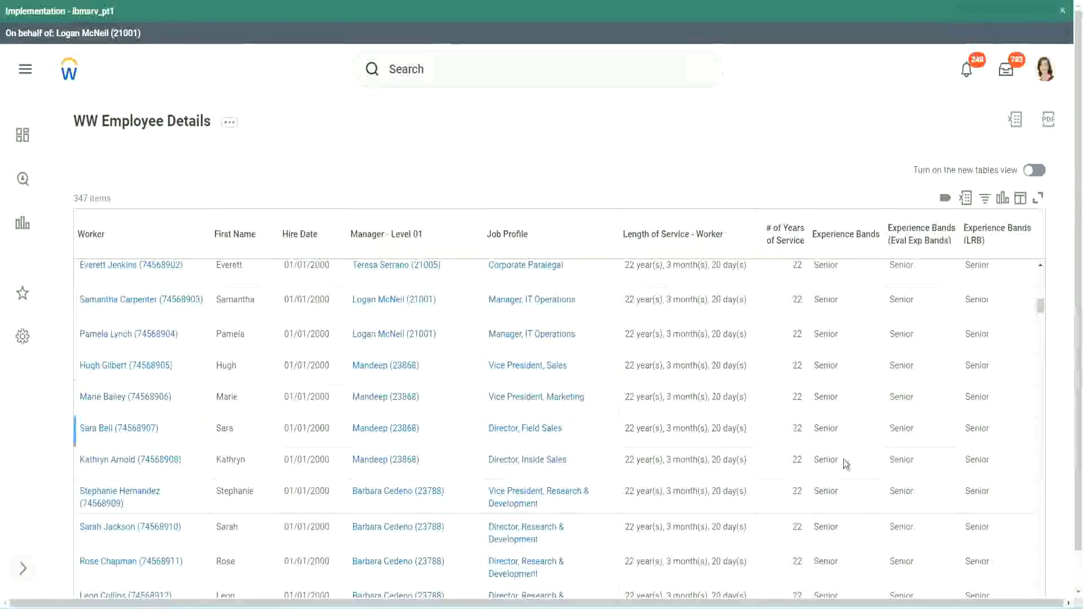
pyautogui.scroll(-3, 846, 451)
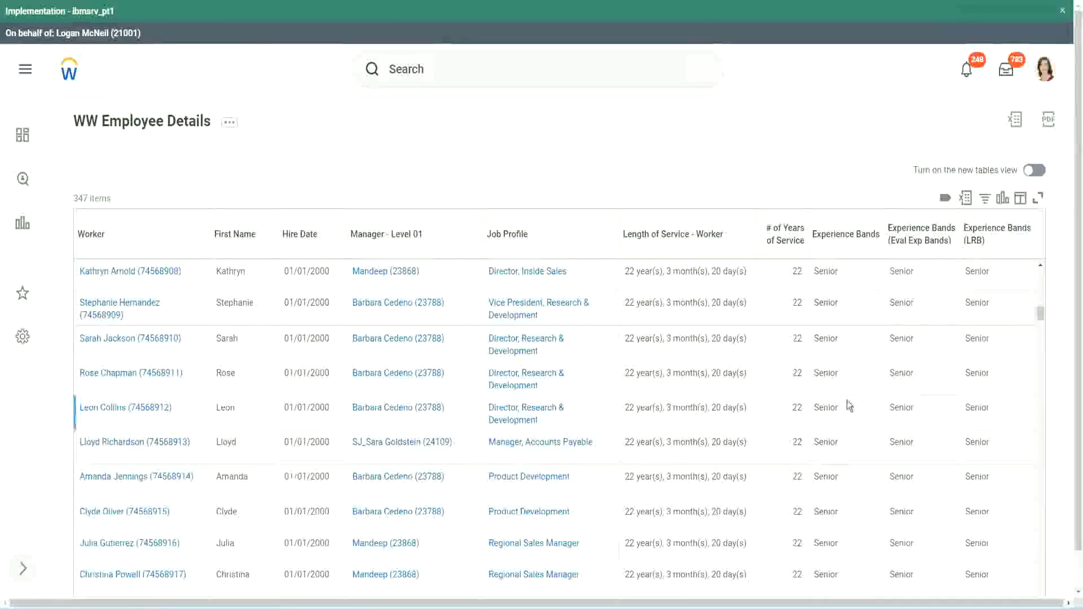
pyautogui.scroll(-1, 848, 401)
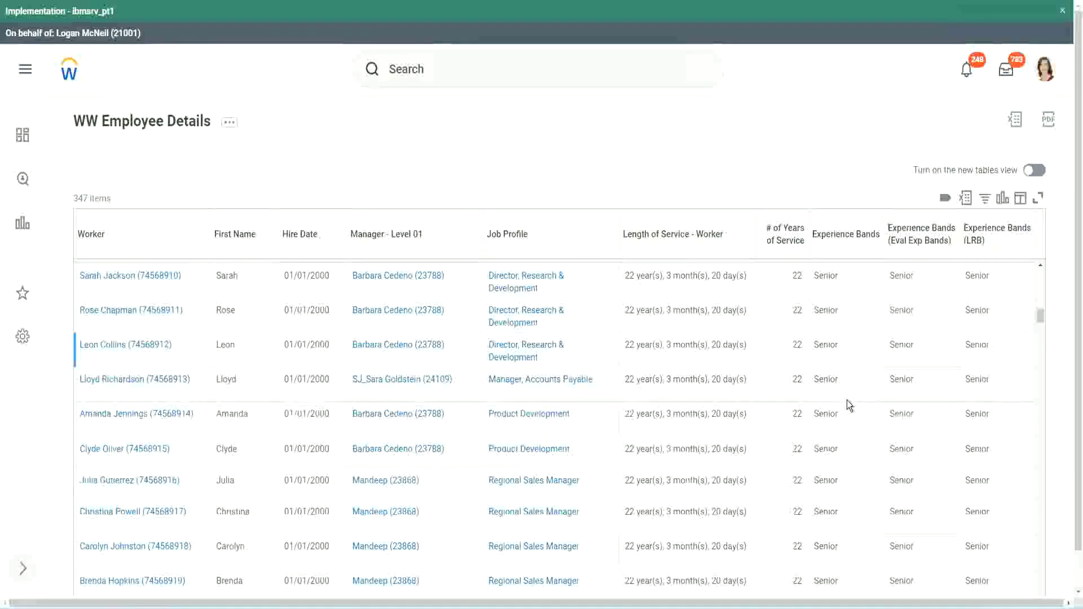